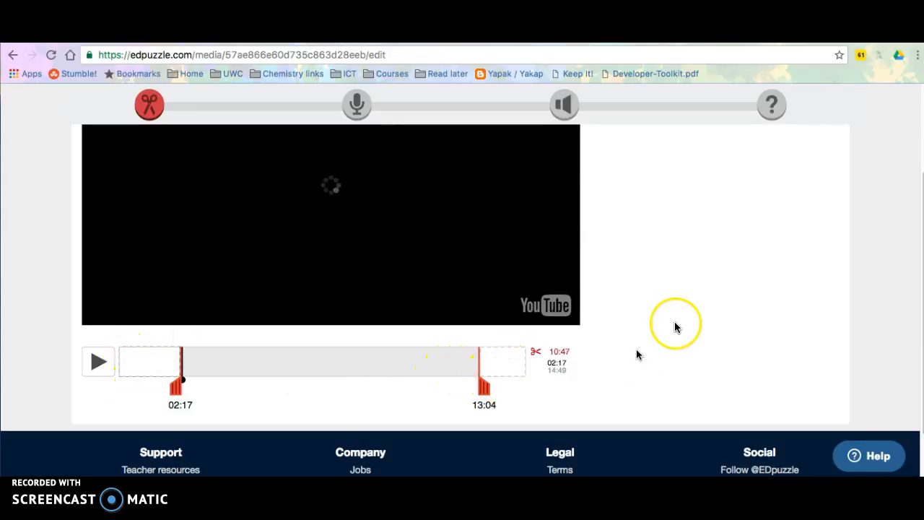
- View parts of the instruction video on how to crop a video, and close the instructions
scroll(681, 316, "up", 2)
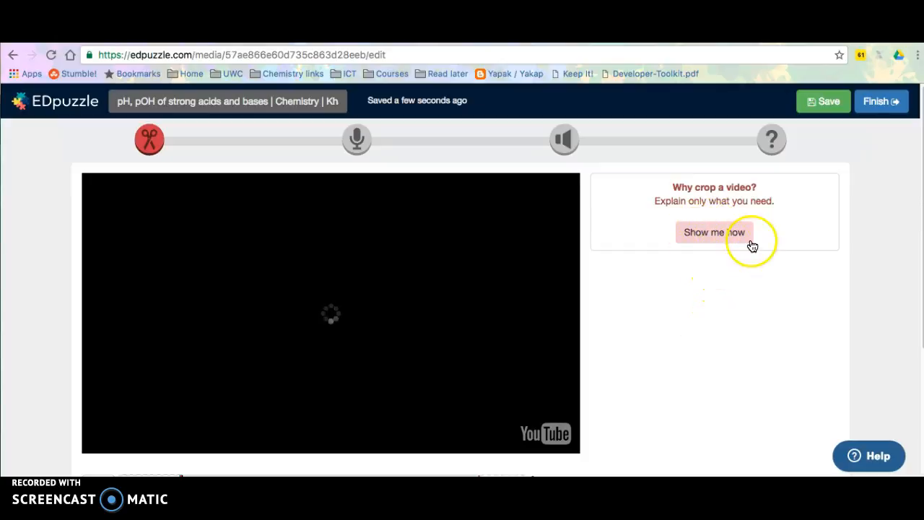
left_click(700, 235)
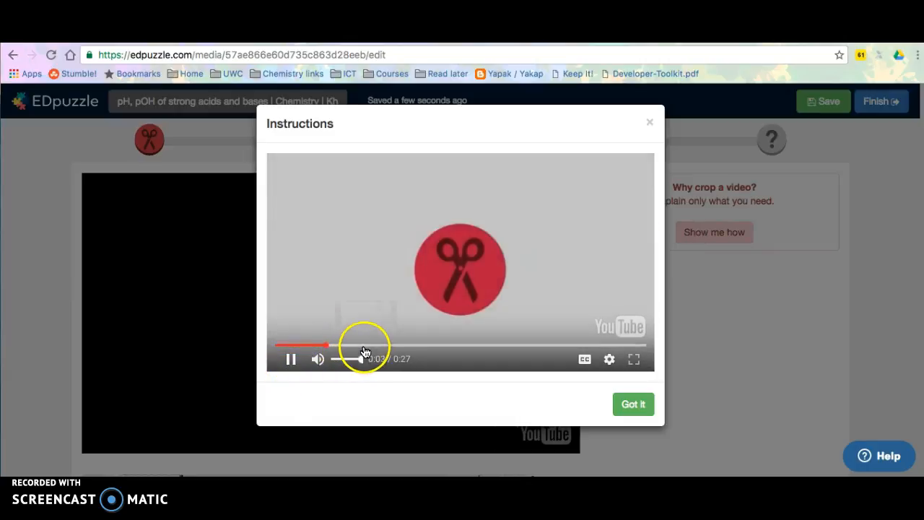
left_click(366, 346)
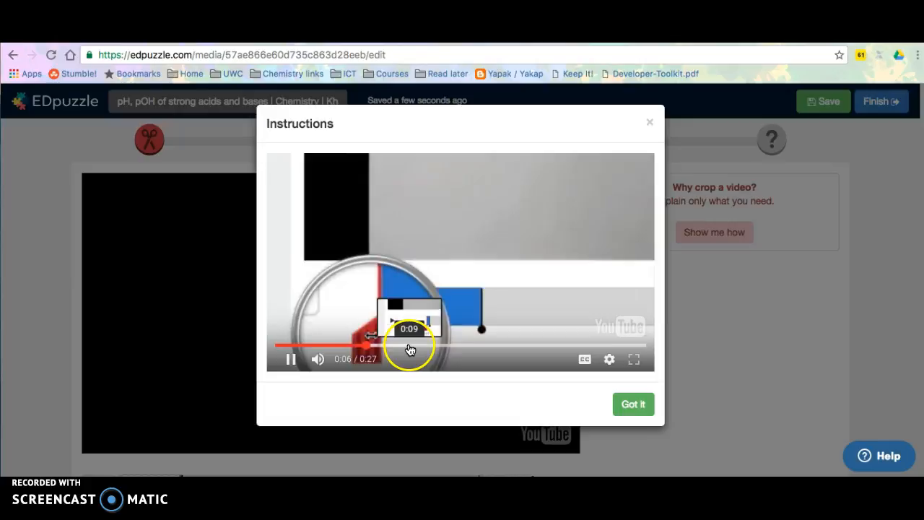
left_click(409, 346)
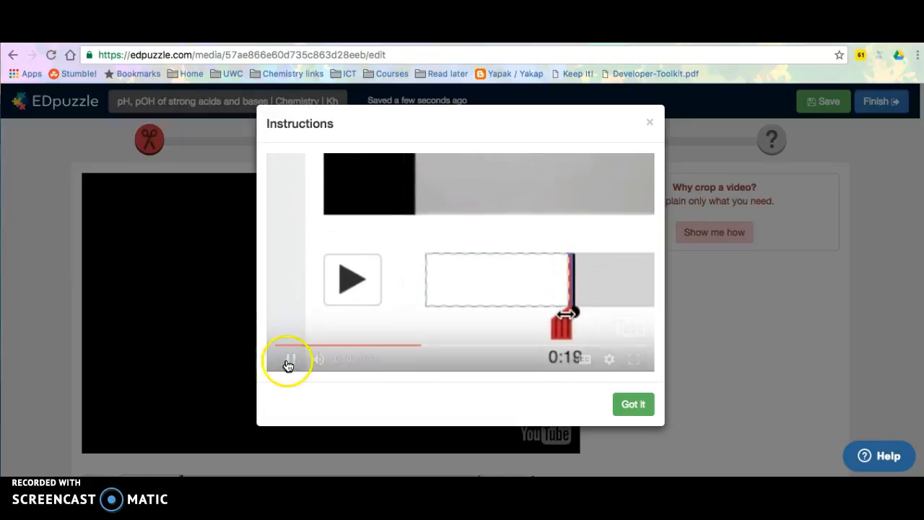
left_click(292, 361)
left_click(630, 405)
left_click(652, 345)
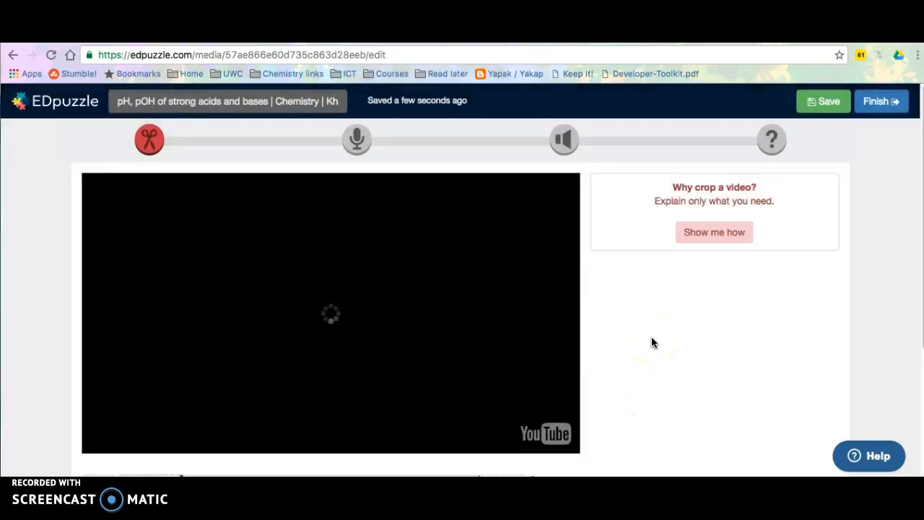
- Preview the cropped chemistry video from its 02:17 start point and pause it after a few seconds
scroll(652, 343, "down", 3)
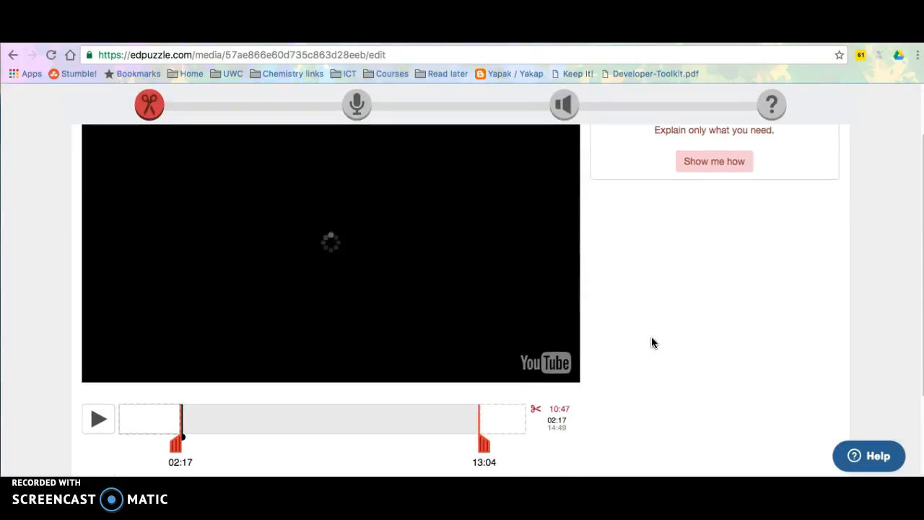
scroll(652, 343, "down", 1)
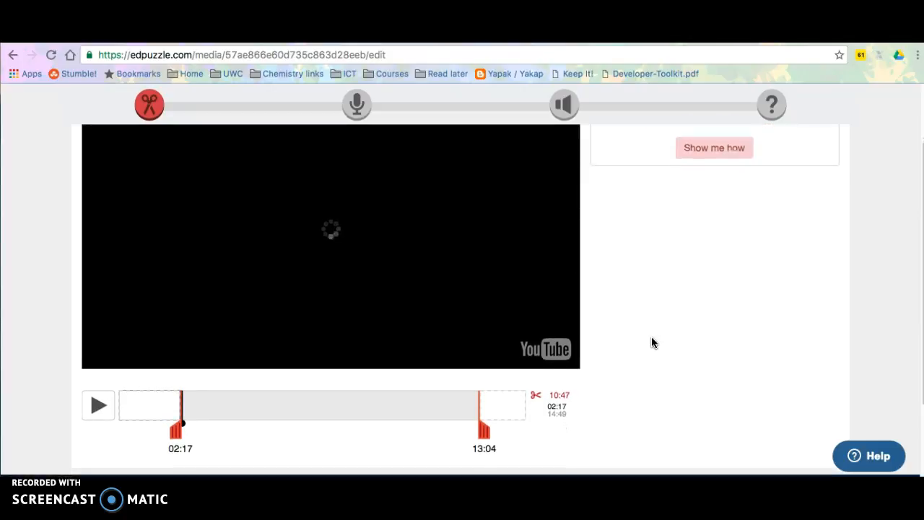
scroll(651, 343, "down", 1)
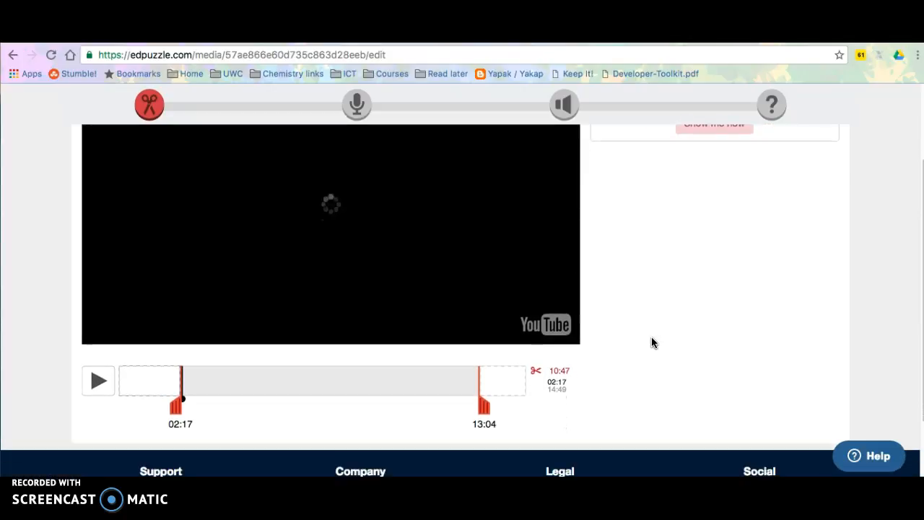
scroll(651, 343, "up", 3)
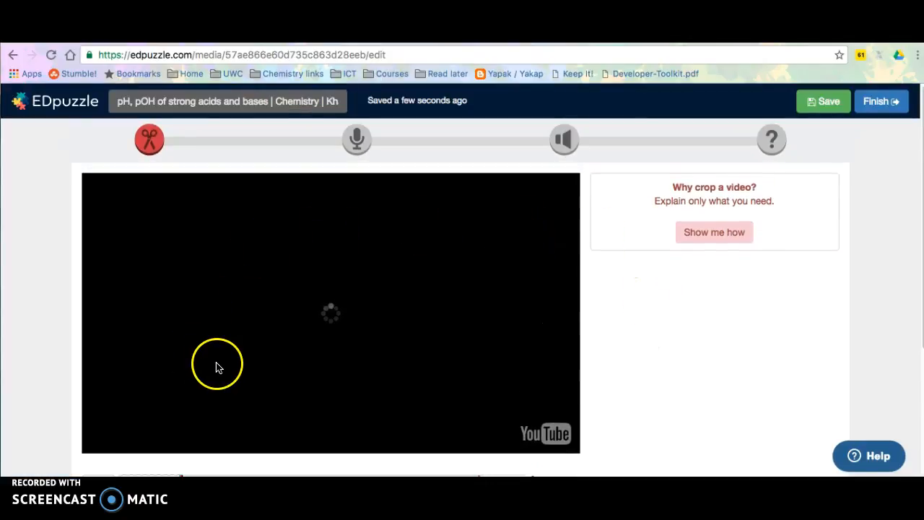
scroll(216, 367, "down", 5)
scroll(155, 350, "up", 1)
left_click(99, 343)
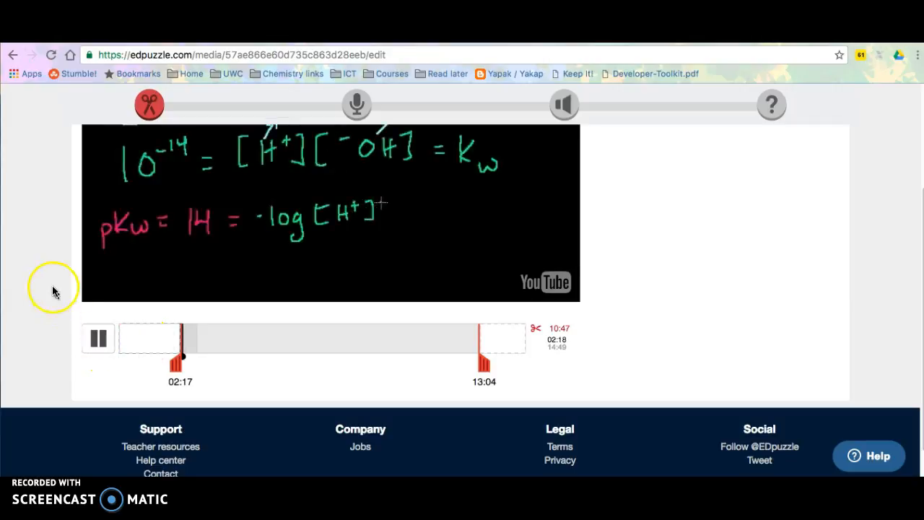
scroll(51, 277, "up", 1)
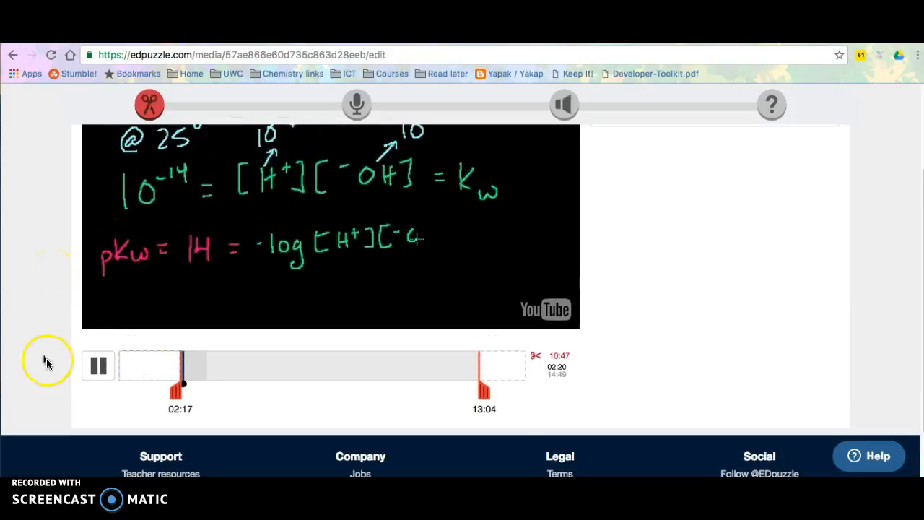
left_click(107, 375)
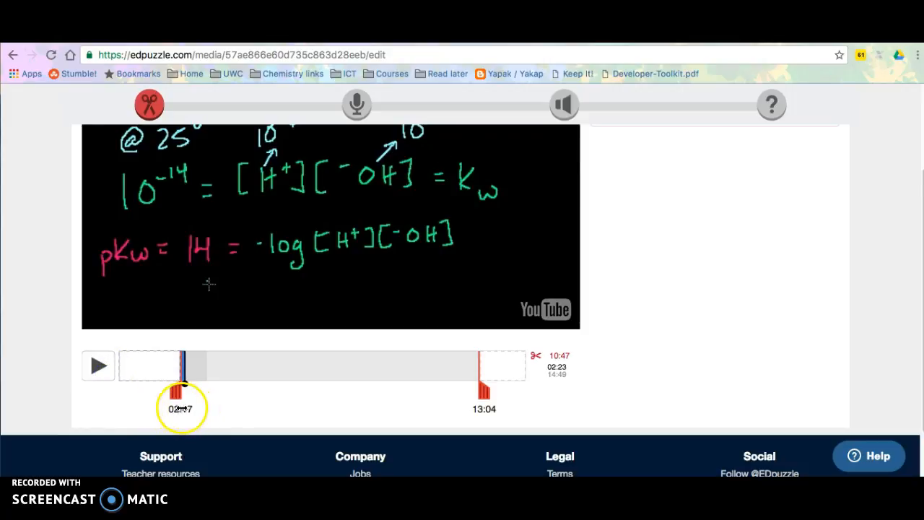
- Go to the Audio Track stage and record about 5 seconds of voice-over from the beginning of the video
scroll(318, 346, "up", 5)
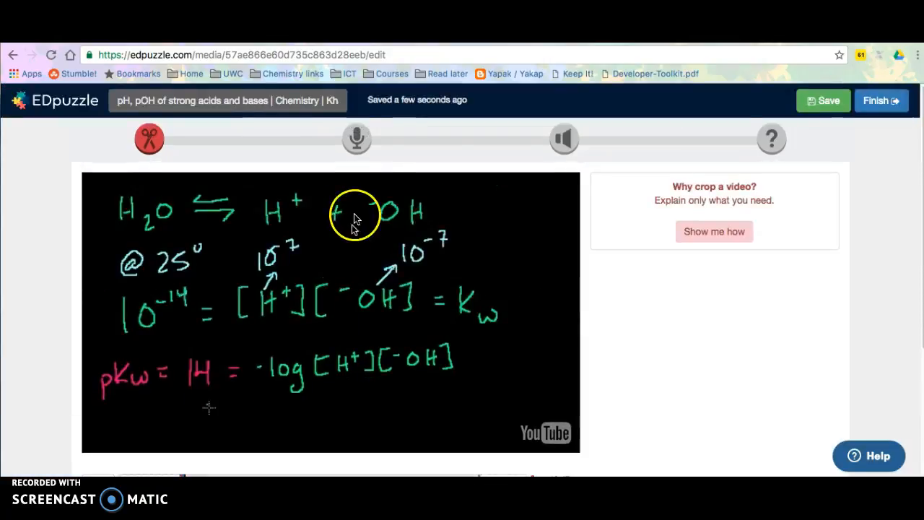
left_click(359, 137)
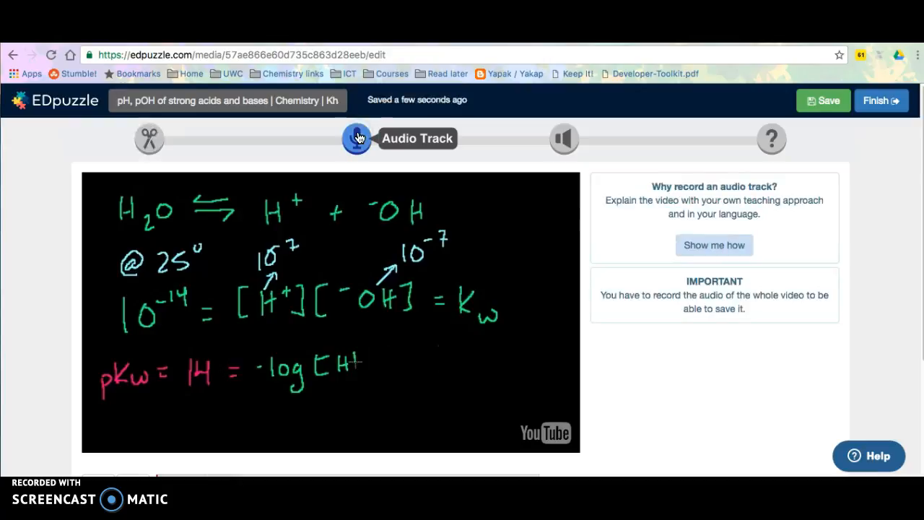
left_click(43, 336)
scroll(35, 345, "down", 1)
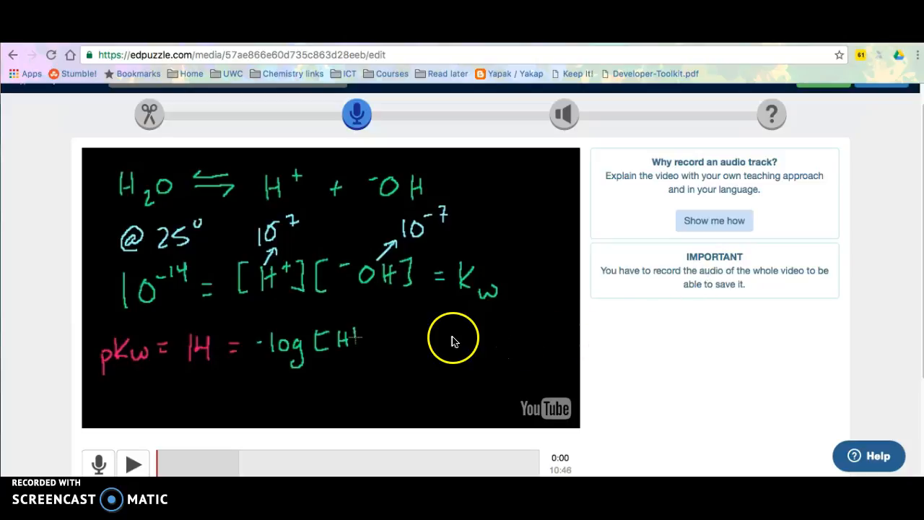
scroll(450, 341, "down", 1)
scroll(450, 342, "down", 1)
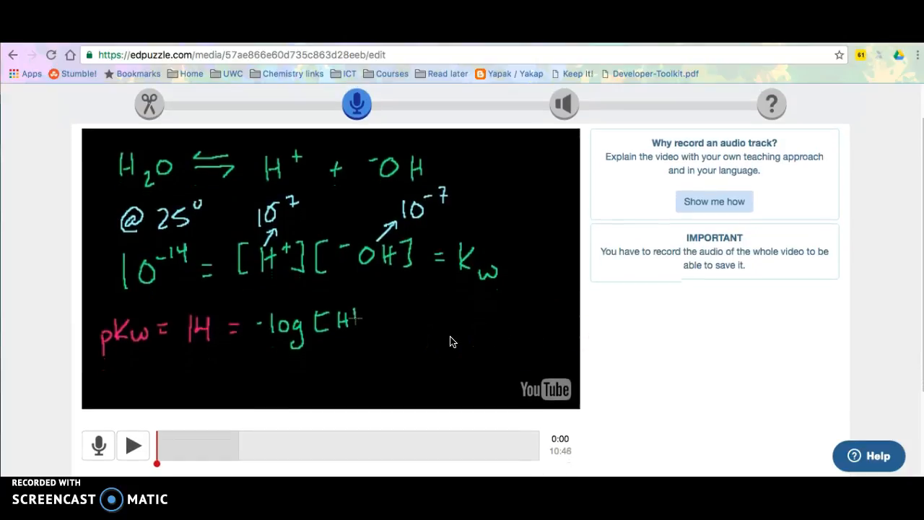
scroll(450, 326, "down", 3)
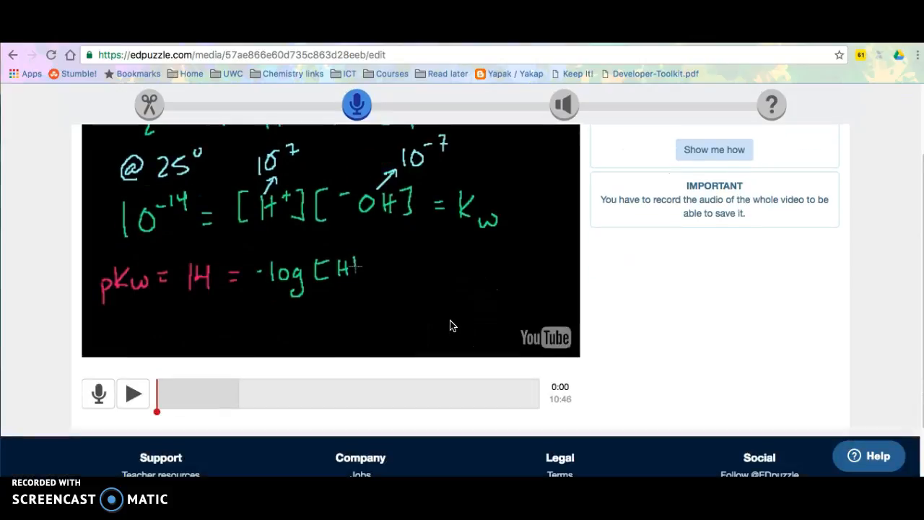
left_click(101, 396)
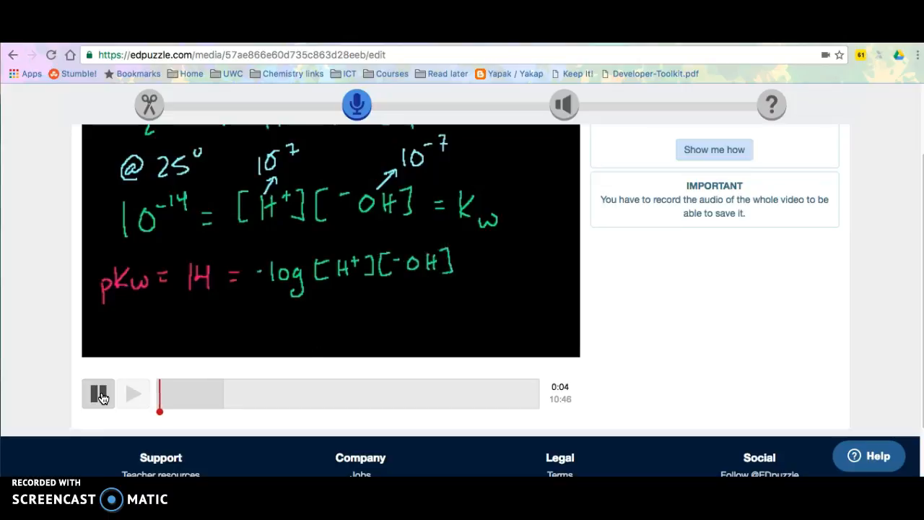
left_click(100, 395)
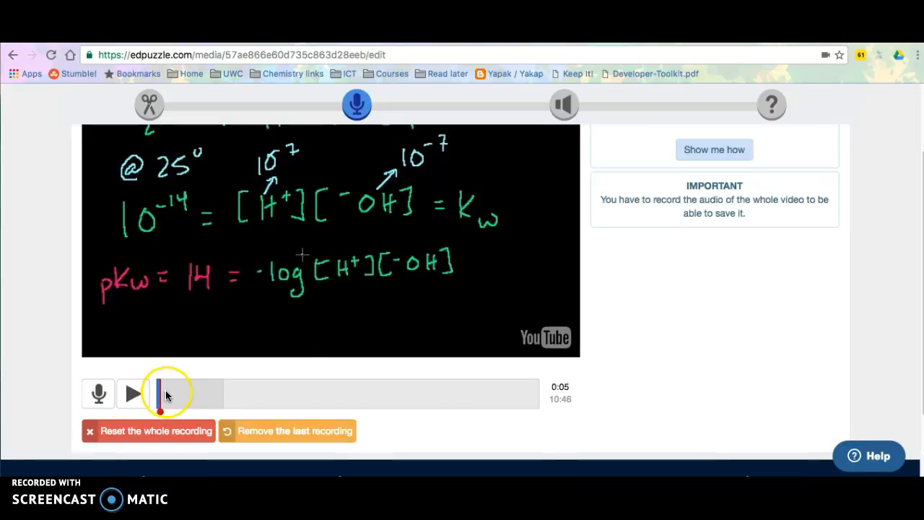
- Play back the short voice-over recording on the audio track to check it
left_click(135, 394)
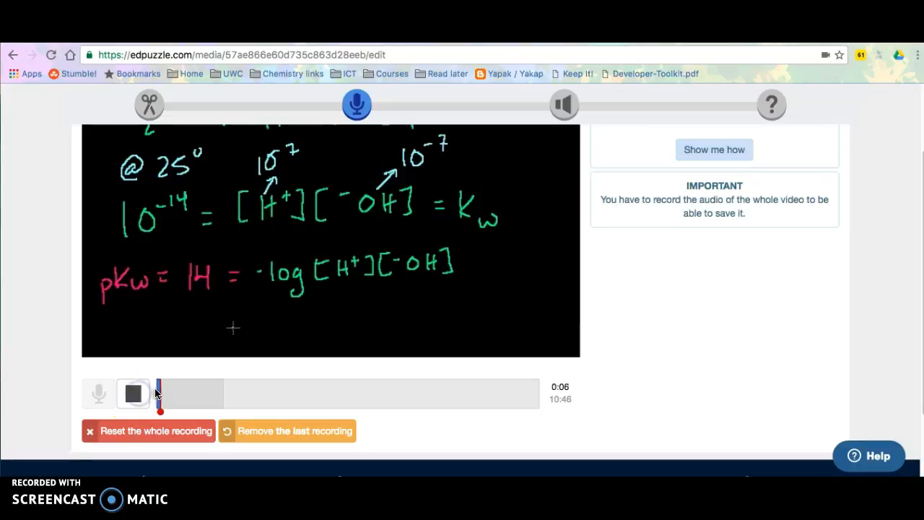
left_click(157, 392)
left_click(127, 396)
left_click(130, 398)
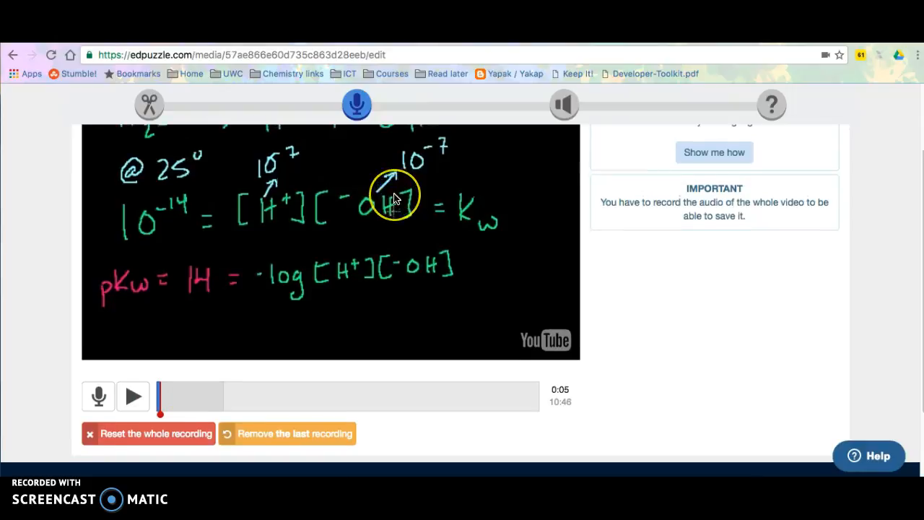
scroll(393, 197, "down", 2)
left_click(394, 197)
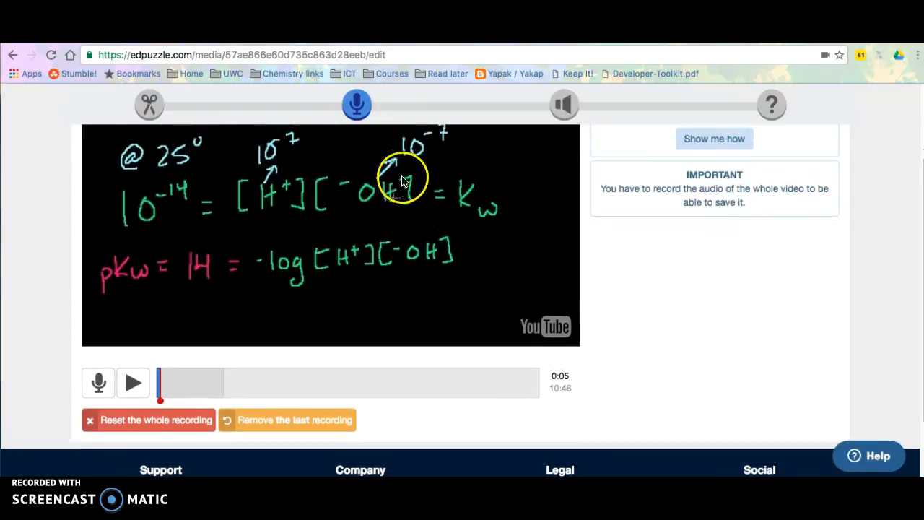
- Switch to the Audio Notes stage, agreeing to discard the incomplete voice-over recording
scroll(434, 173, "up", 2)
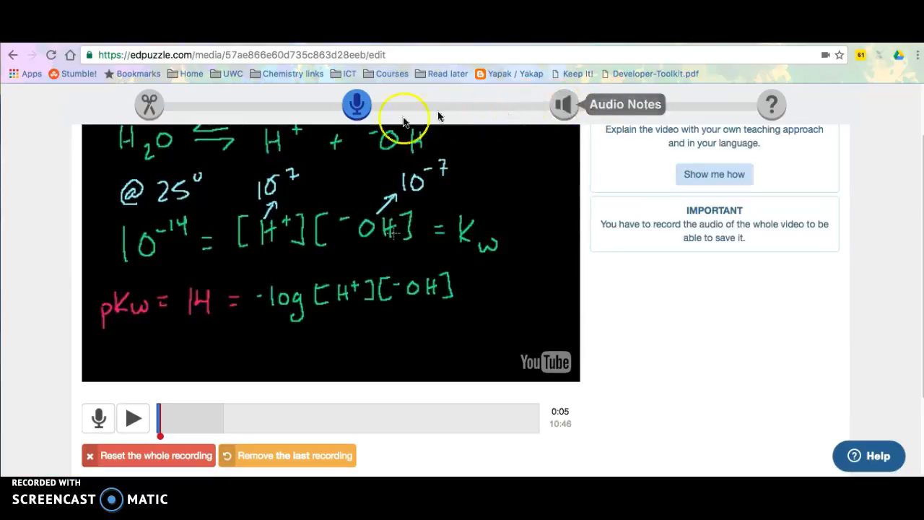
left_click(567, 105)
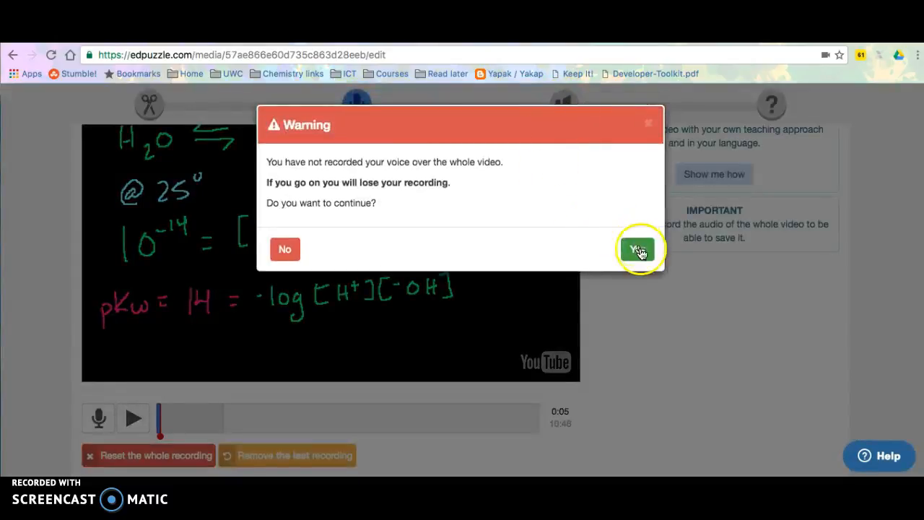
left_click(638, 249)
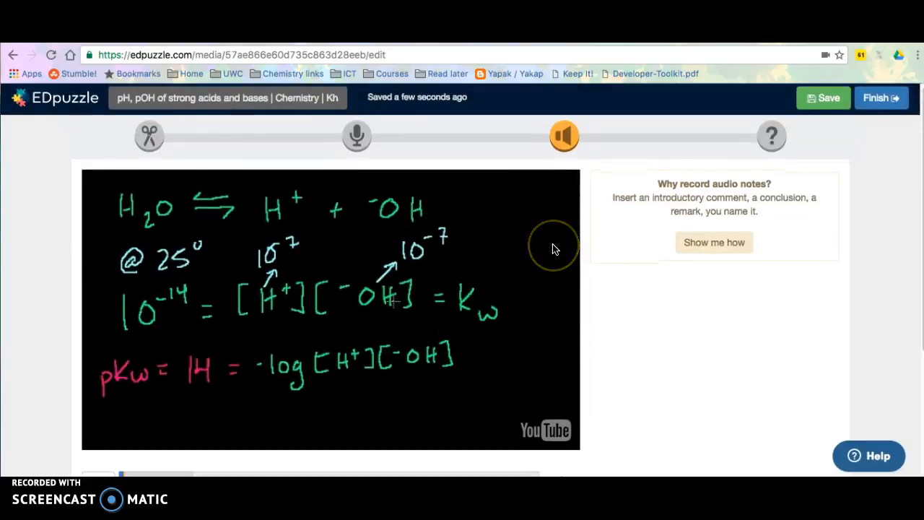
- Record a short audio note at 0:05 on the video timeline
scroll(553, 249, "down", 4)
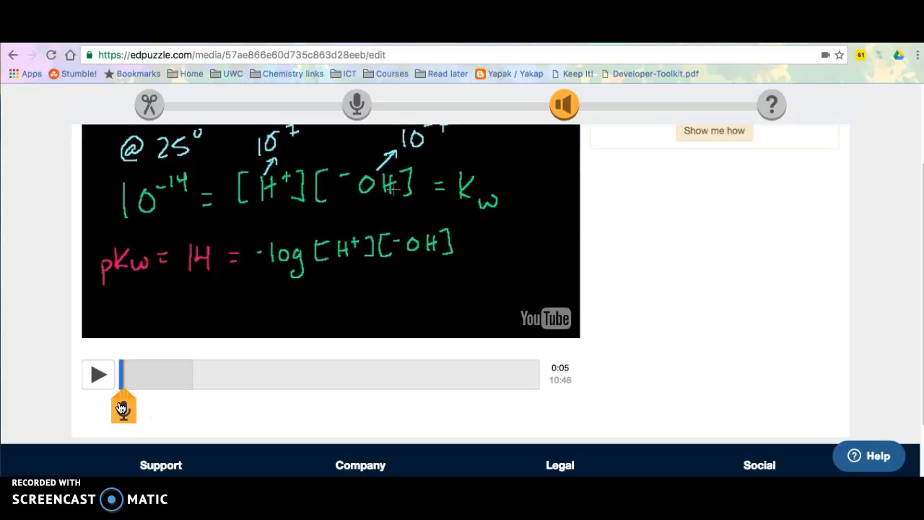
left_click(125, 410)
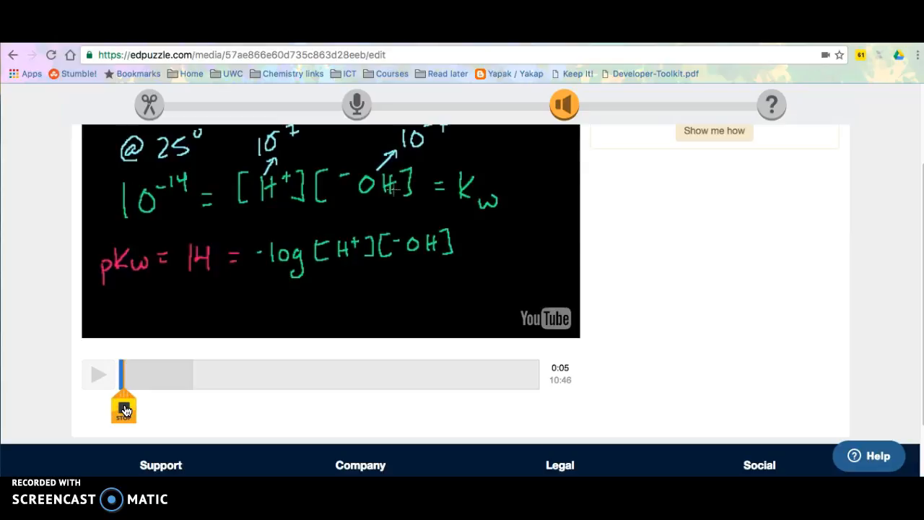
left_click(124, 410)
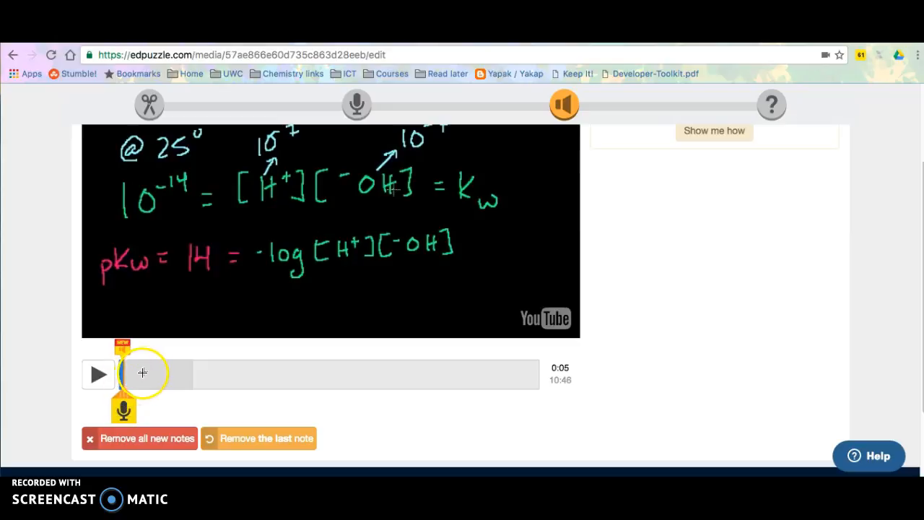
- Record a second audio note at 0:29 and shift its marker to a later point on the timeline
left_click(138, 373)
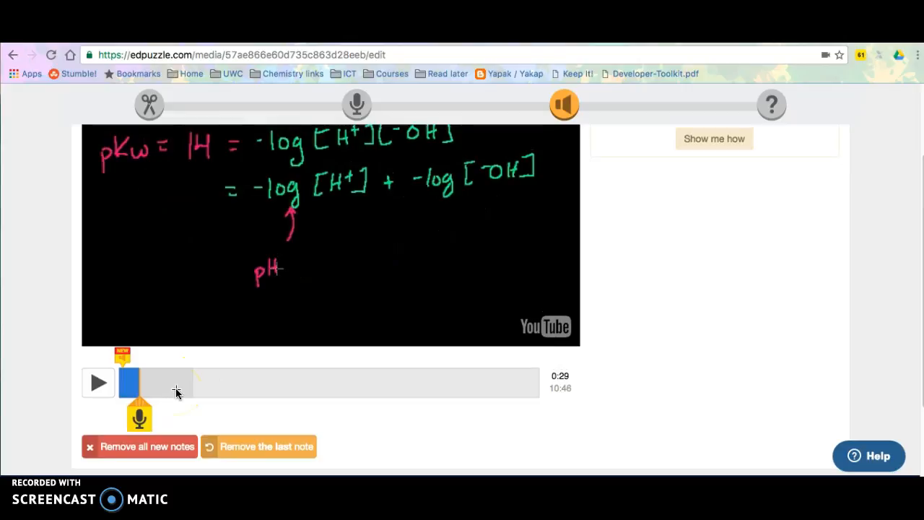
scroll(163, 371, "up", 1)
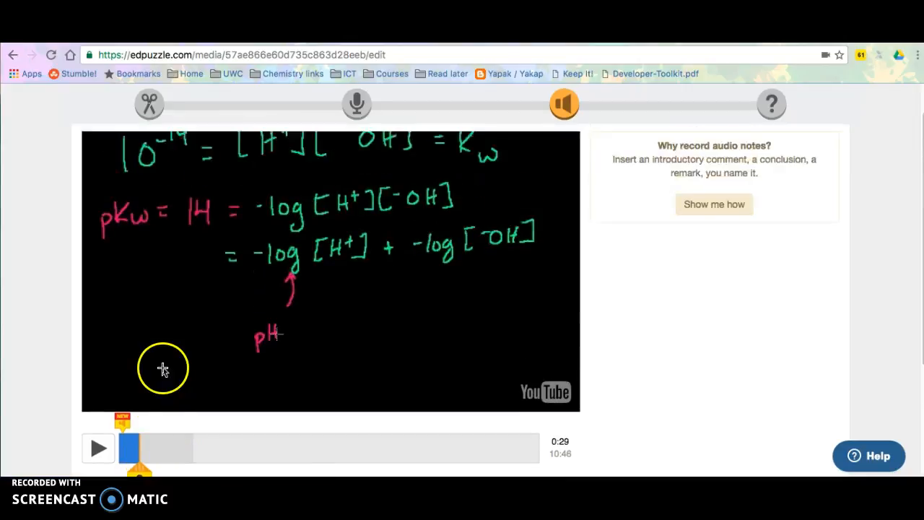
scroll(163, 376, "down", 2)
left_click(144, 377)
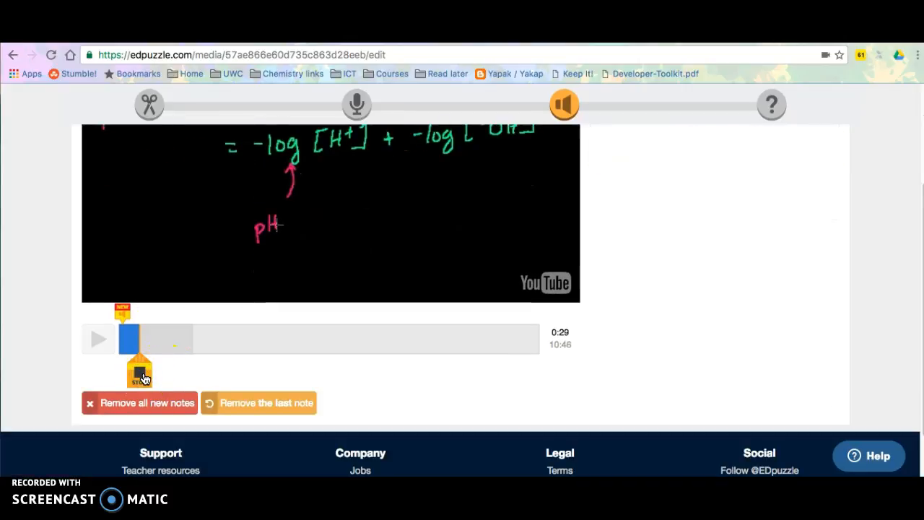
left_click(56, 308)
scroll(55, 306, "up", 1)
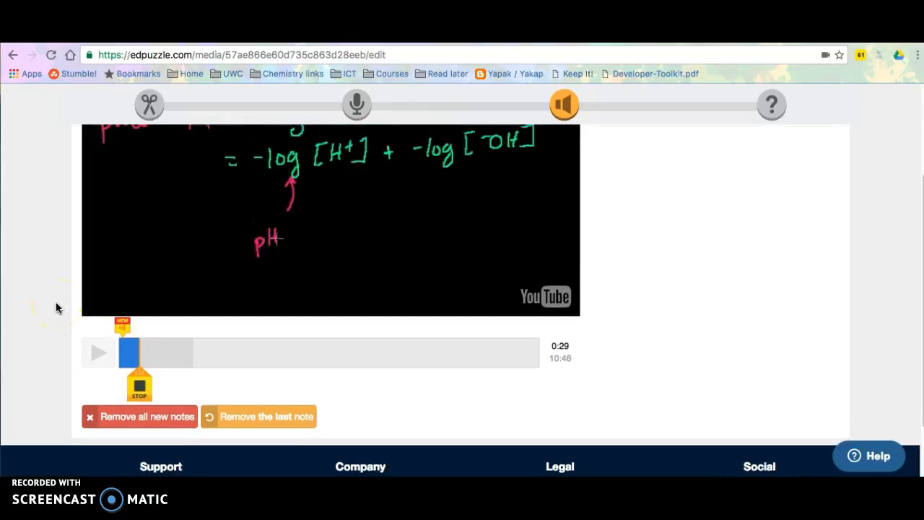
left_click(133, 383)
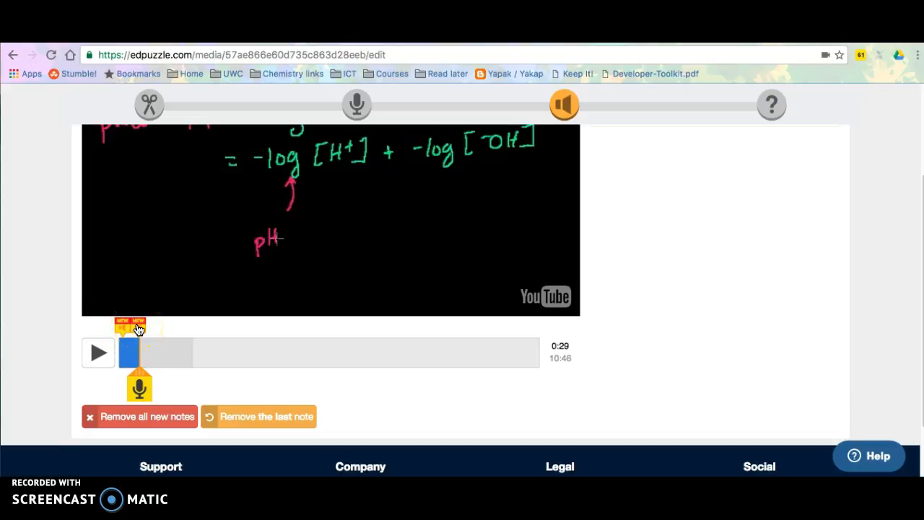
mouse_move(138, 328)
left_mouse_down()
mouse_move(200, 328)
mouse_move(142, 329)
mouse_move(171, 330)
mouse_move(161, 325)
left_mouse_up()
- Play back the audio note at 0:05, stop it, and delete that note
left_click(122, 327)
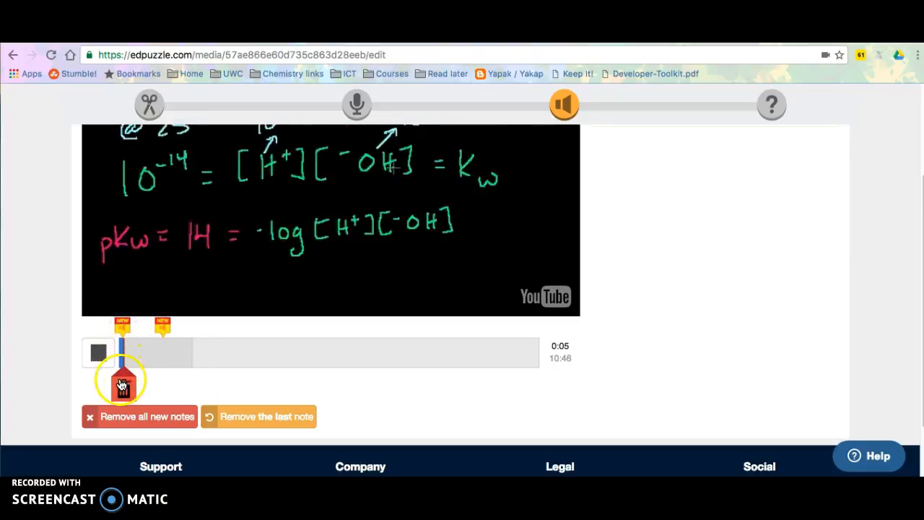
left_click(96, 351)
left_click(123, 322)
left_click(123, 388)
left_click(637, 200)
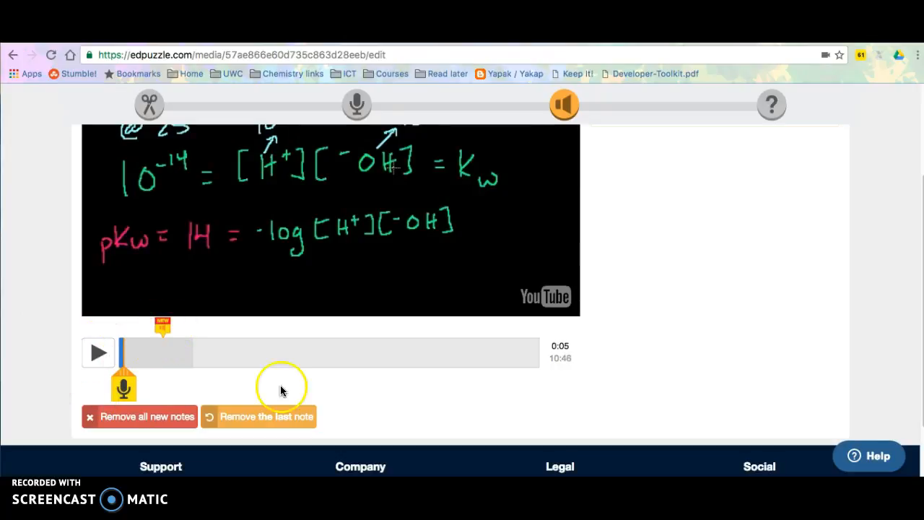
- Switch the lesson editor from audio notes to the quiz stage
scroll(63, 350, "up", 4)
scroll(61, 349, "down", 1)
scroll(62, 347, "down", 2)
scroll(62, 346, "up", 1)
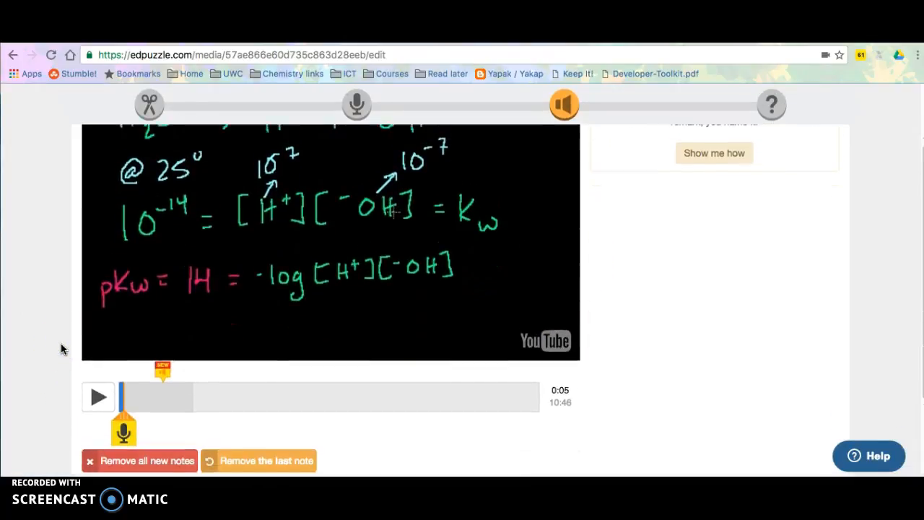
left_click(455, 336)
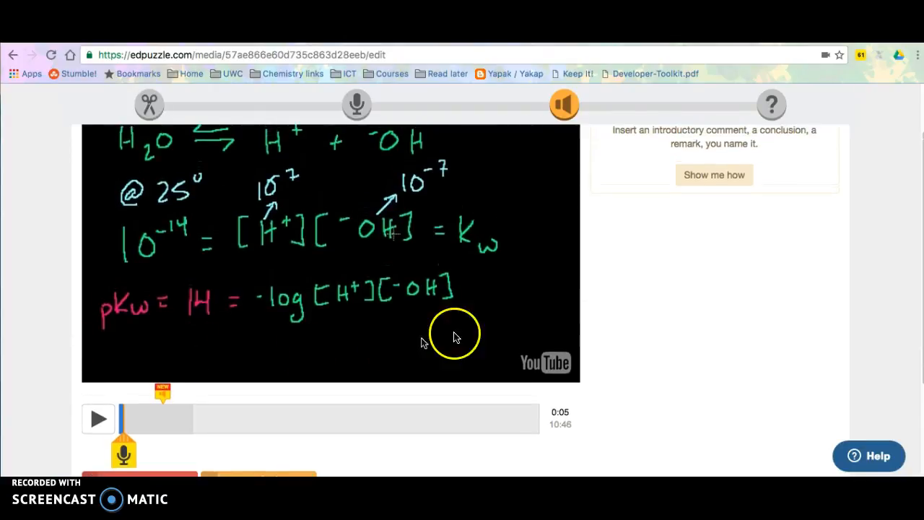
left_click(696, 180)
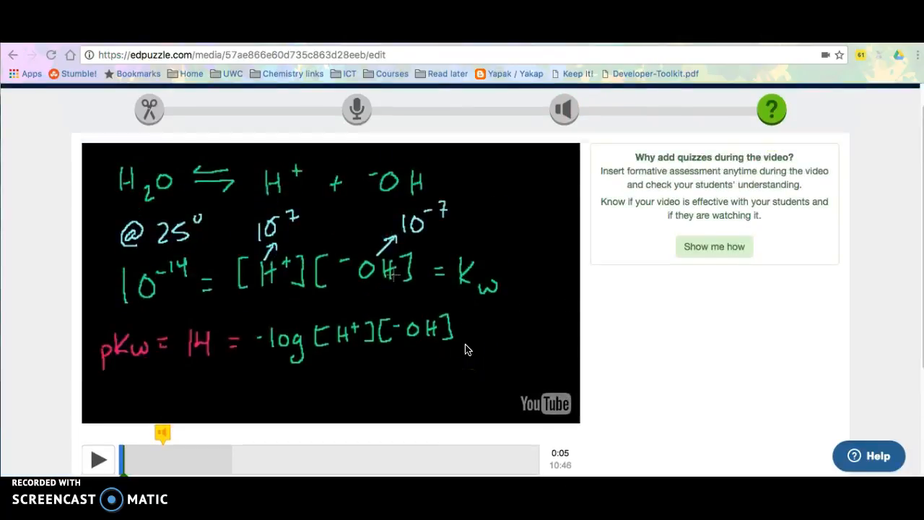
left_click(772, 108)
- Add a new quiz question at 0:05 on the video timeline
scroll(736, 345, "down", 1)
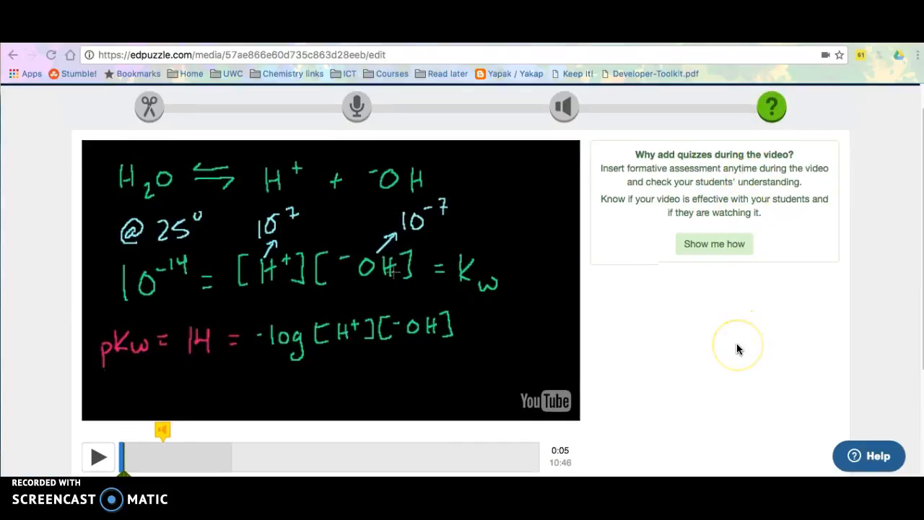
scroll(737, 349, "down", 1)
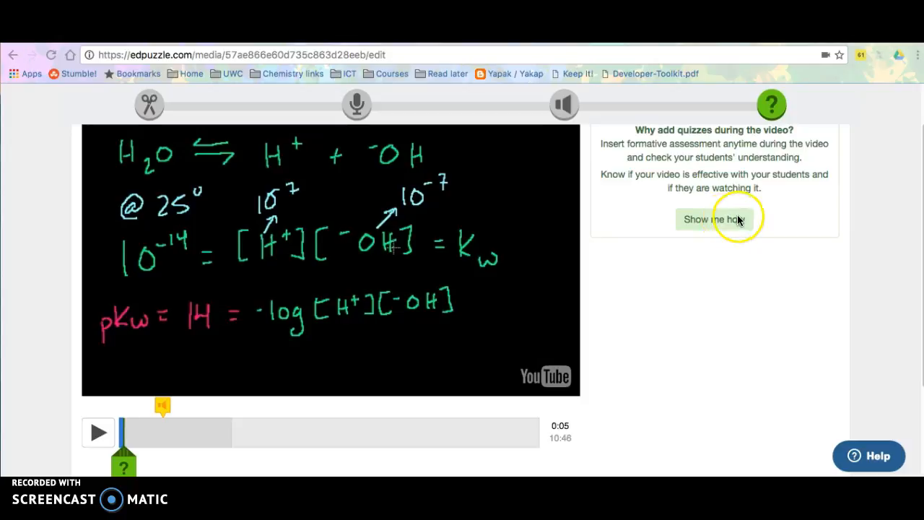
scroll(693, 321, "down", 5)
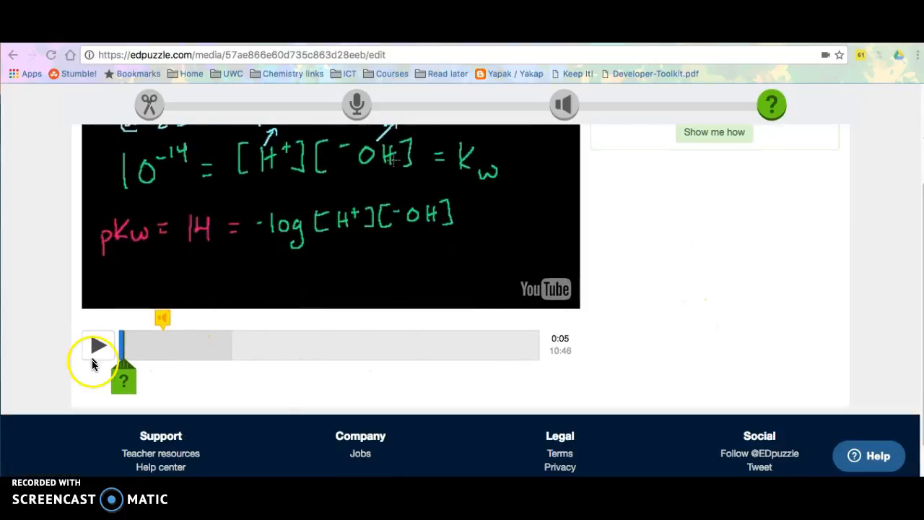
left_click(128, 379)
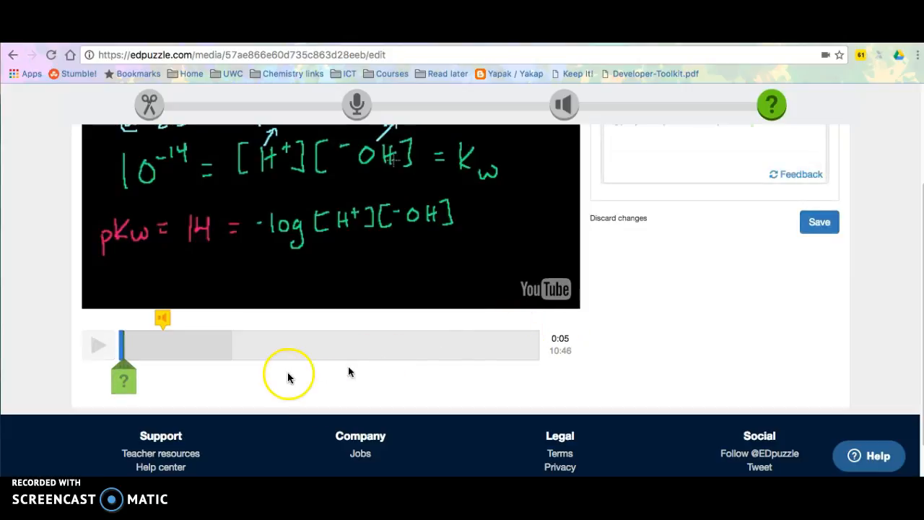
scroll(719, 313, "up", 3)
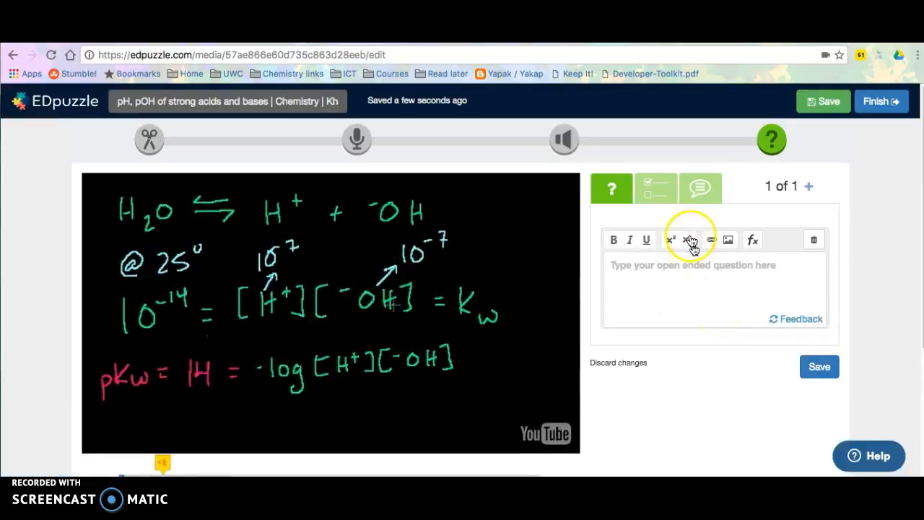
- View the equation editor's symbol tools for the open-ended question and close it without inserting an equation
left_click(722, 299)
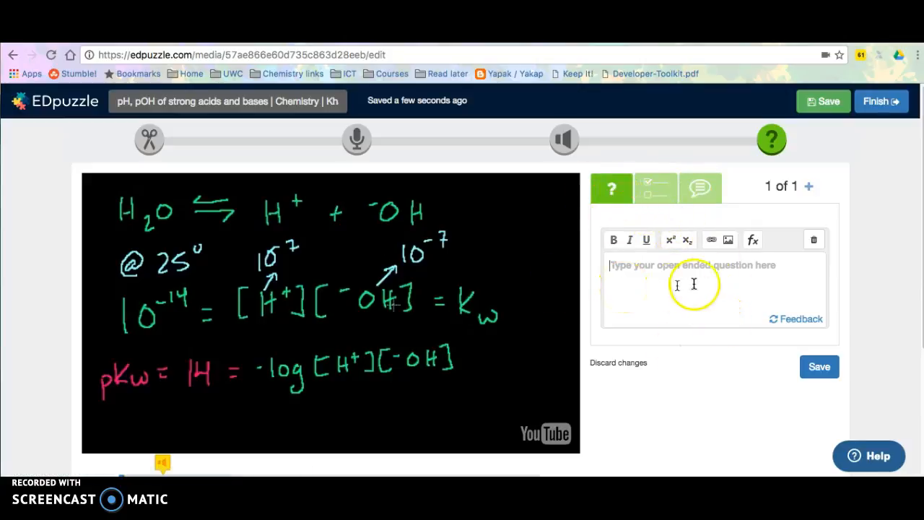
left_click(755, 242)
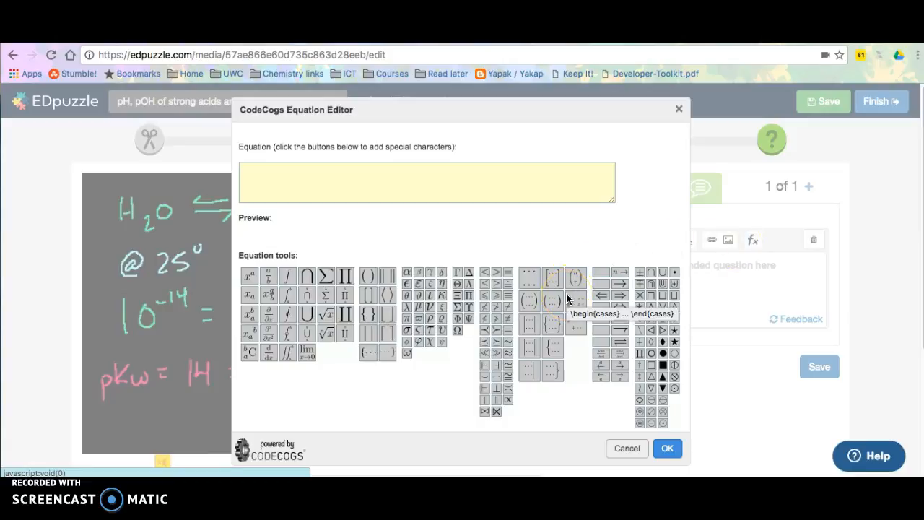
left_click(681, 109)
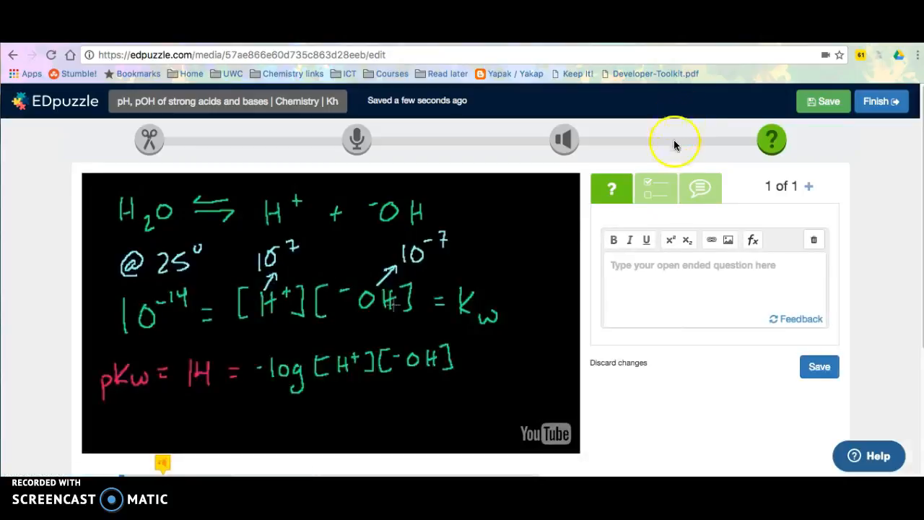
- Look through the multiple-choice form with its answer choices and the comment form for the 0:05 marker
left_click(657, 190)
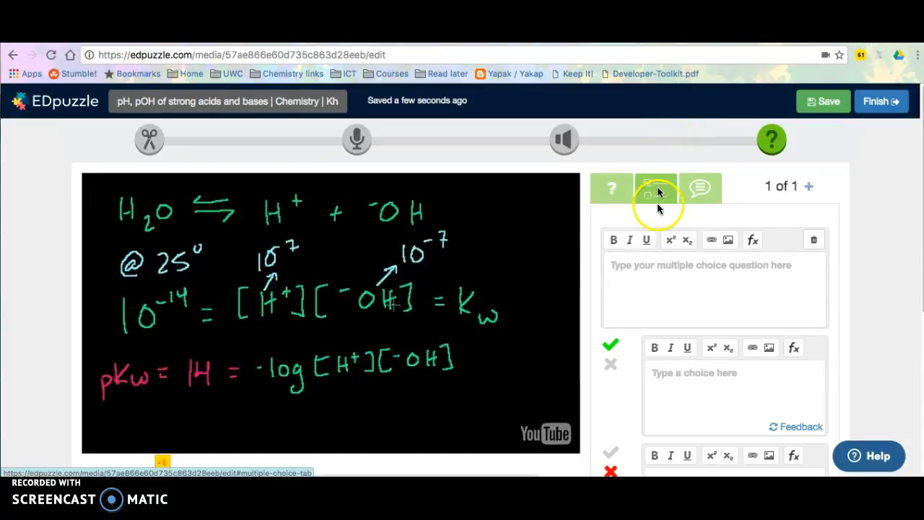
left_click(715, 379)
scroll(713, 379, "down", 2)
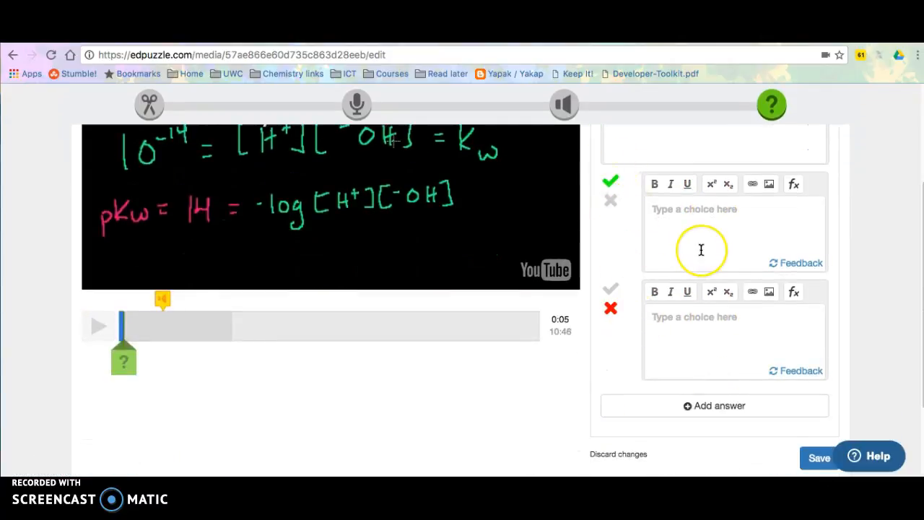
scroll(699, 250, "up", 1)
scroll(701, 249, "up", 3)
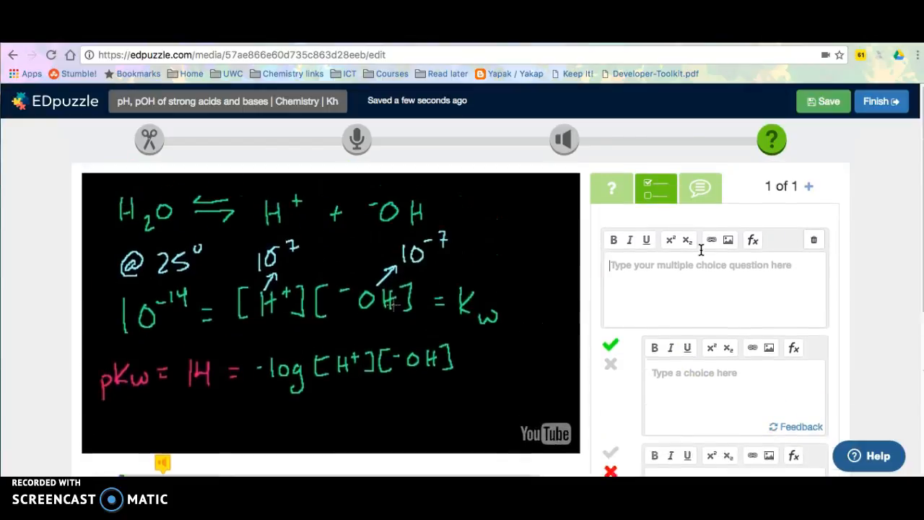
left_click(702, 205)
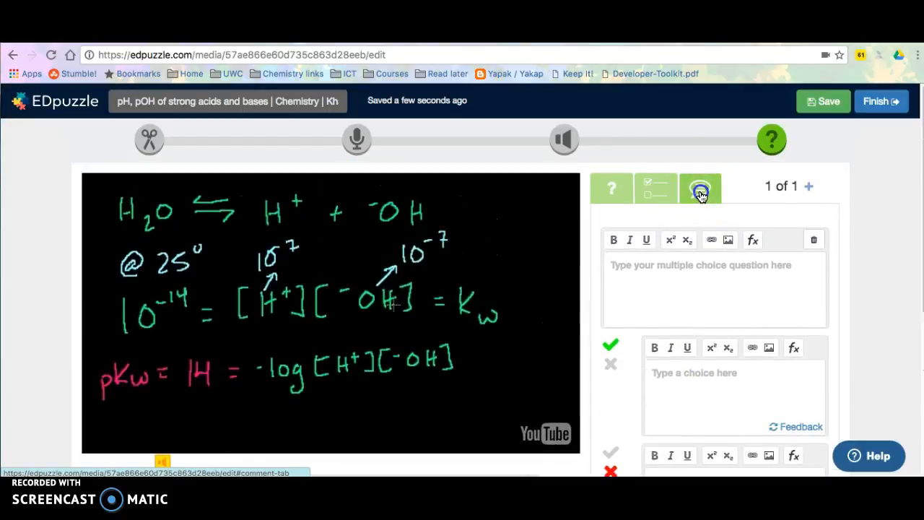
left_click(688, 282)
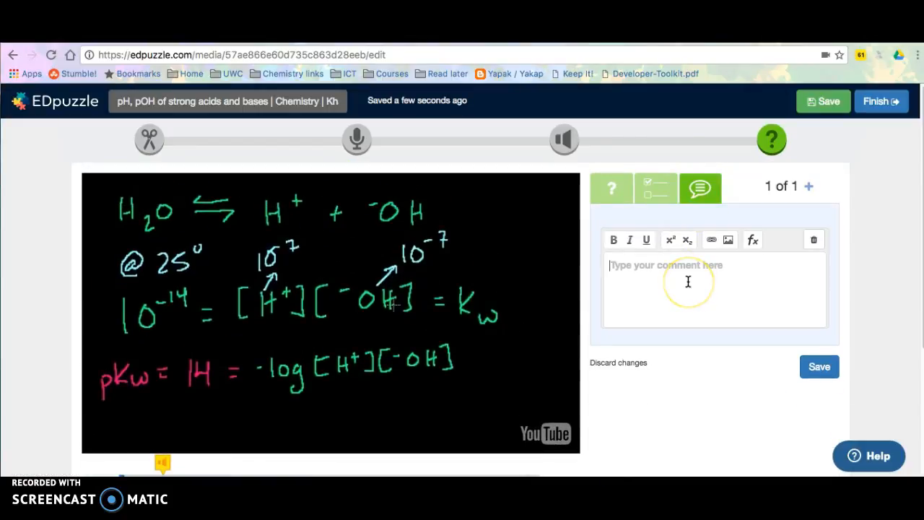
scroll(688, 281, "down", 1)
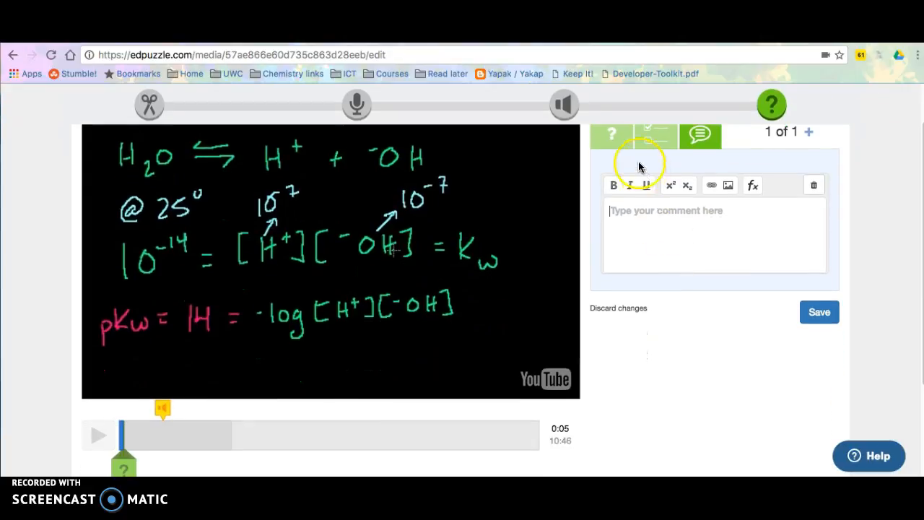
- Write and save the open-ended question "Is water considered an acid, a base, both or neither? Explain your reasoning."
left_click(620, 138)
left_click(659, 225)
left_click(659, 227)
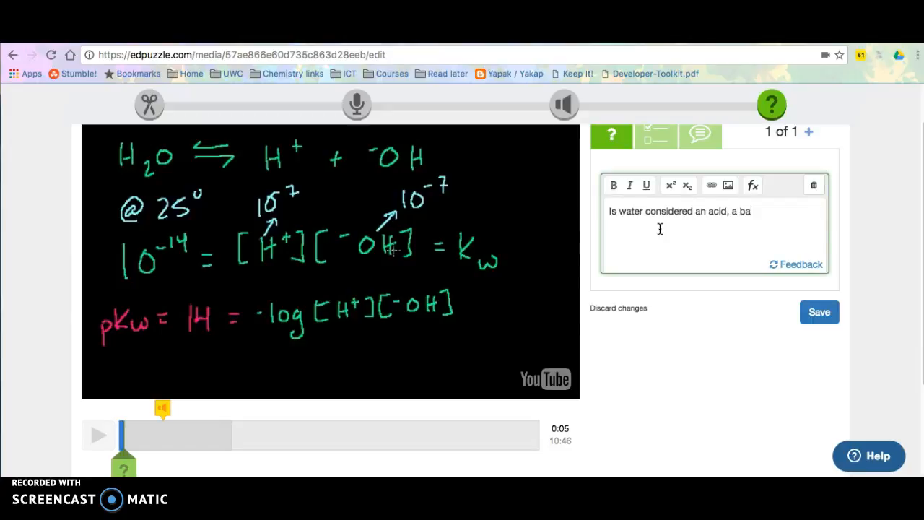
type("her? Explain your reasoning.")
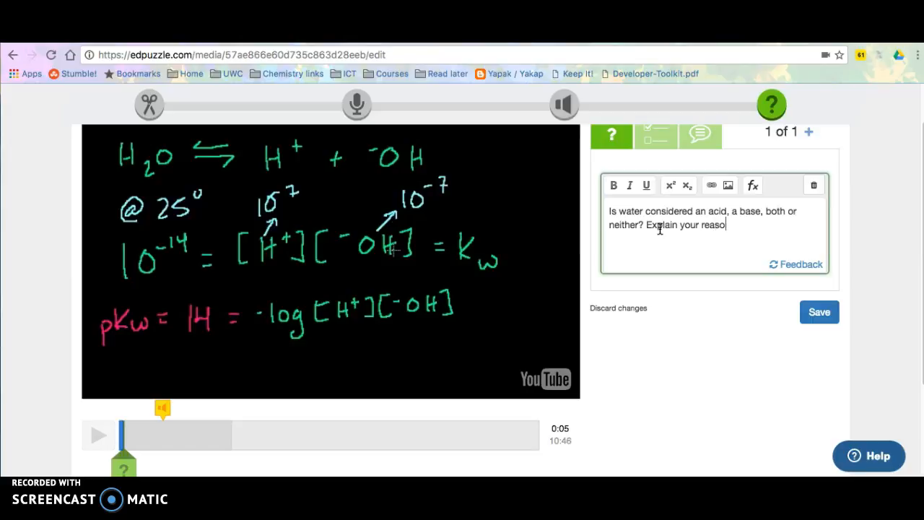
left_click(819, 312)
- Replay the video from the beginning up to the question at 0:05 and review how it is presented
scroll(721, 395, "down", 2)
left_click(654, 352)
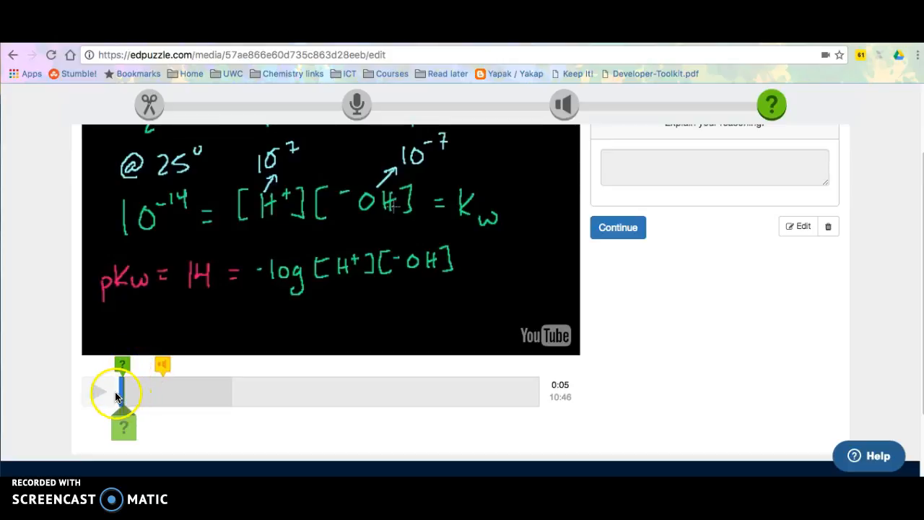
left_click_drag(123, 390, 113, 391)
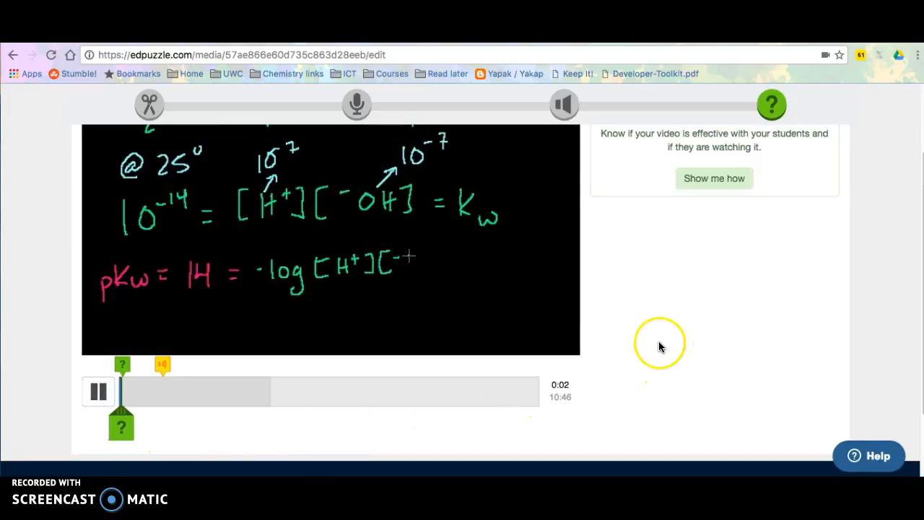
scroll(659, 347, "up", 1)
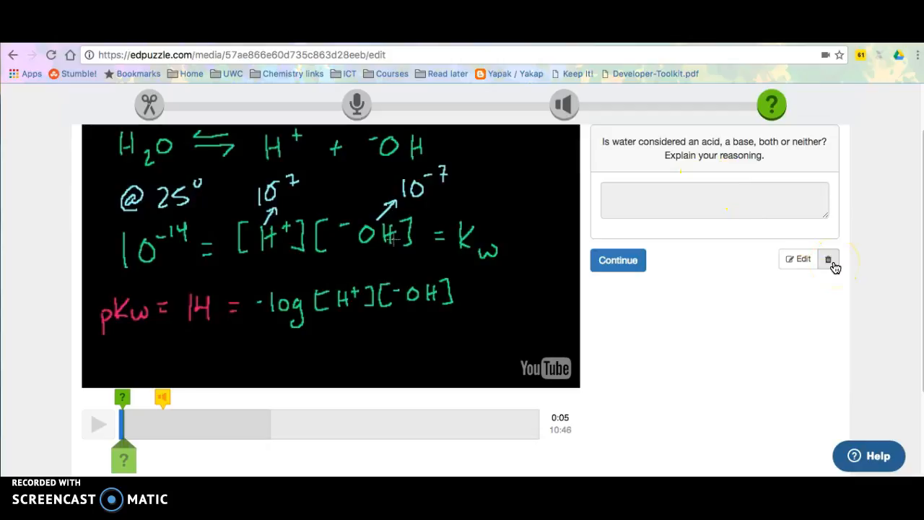
left_click(801, 264)
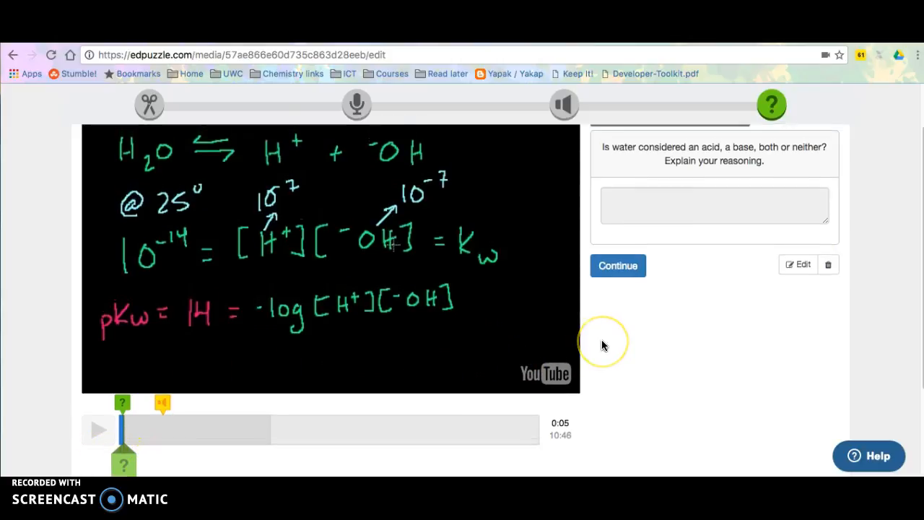
- Finish the lesson and set a due date of Fri Aug 19, 2016 in the class assignment options
scroll(603, 345, "up", 2)
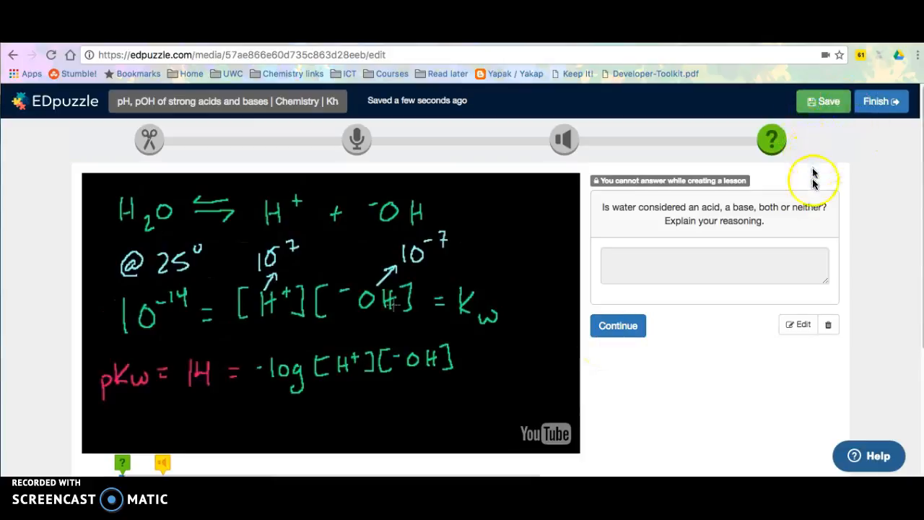
left_click(873, 103)
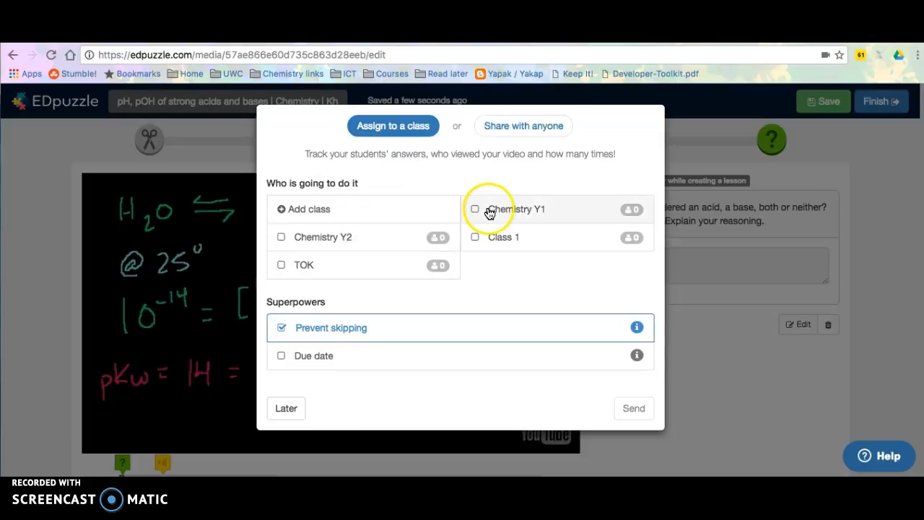
left_click(282, 357)
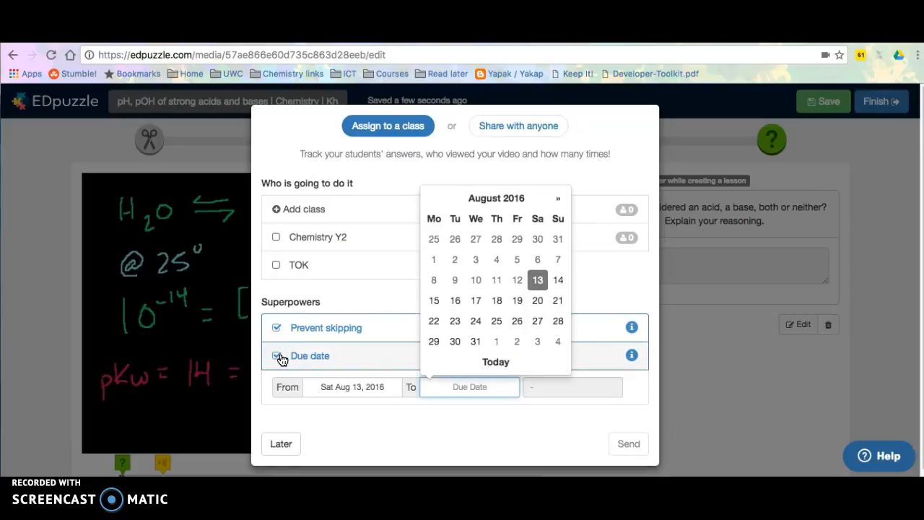
left_click(519, 302)
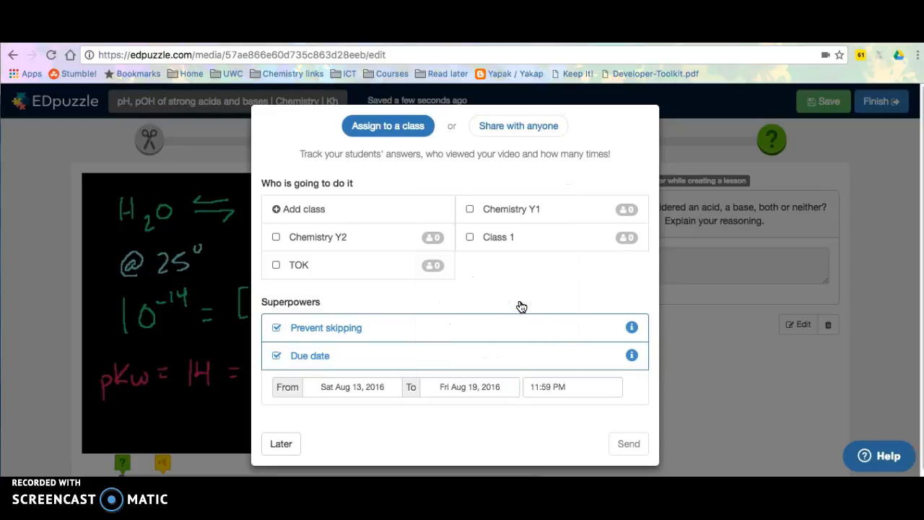
- Turn off Prevent skipping, leave every class unselected, and postpone assigning the lesson
left_click(629, 328)
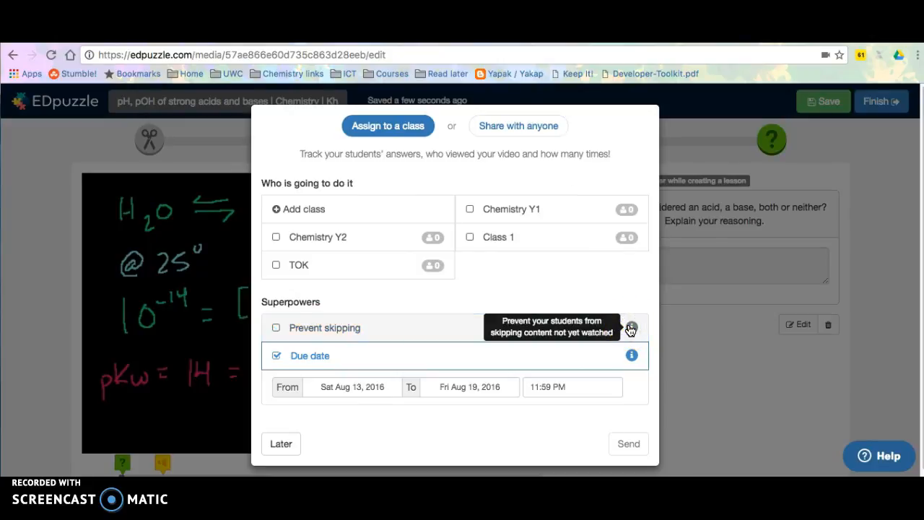
left_click(630, 328)
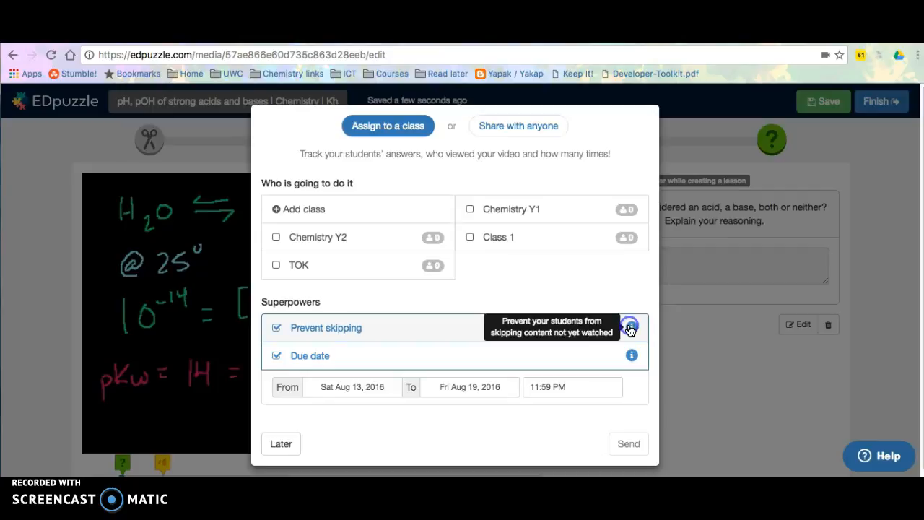
left_click(630, 329)
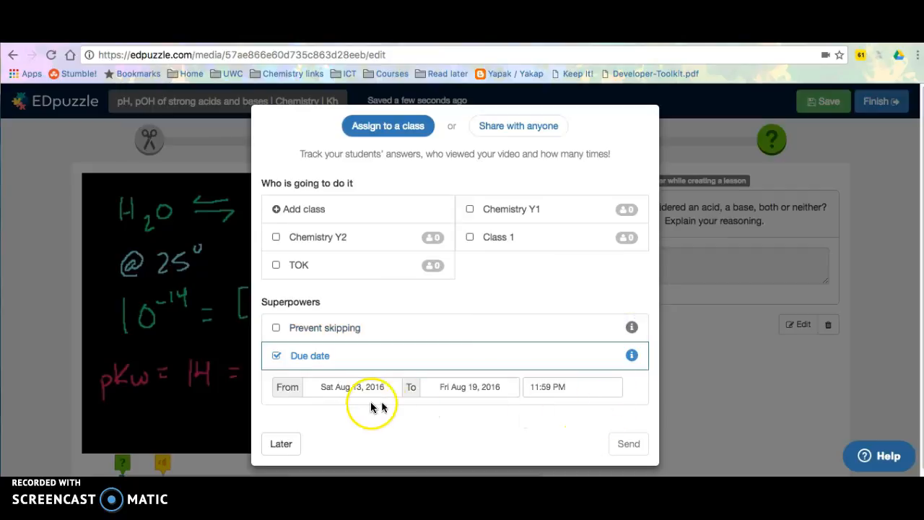
left_click(465, 238)
left_click(466, 239)
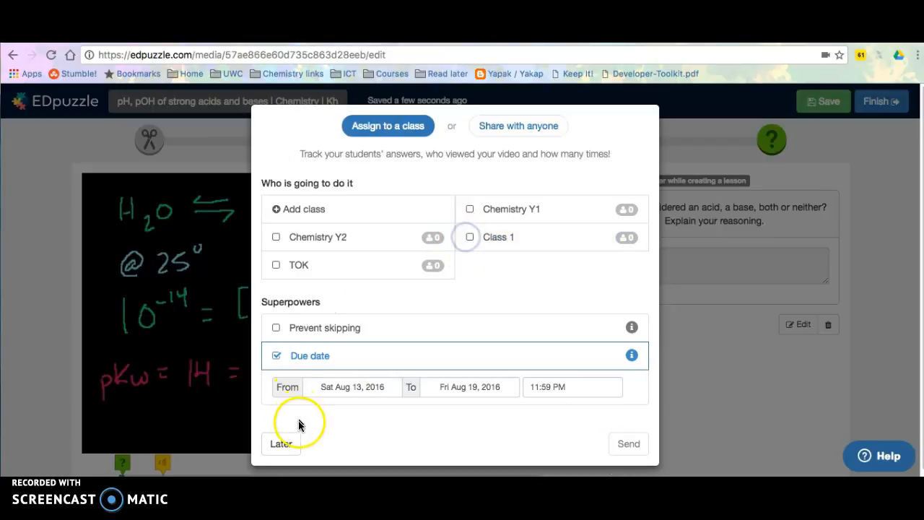
left_click(282, 443)
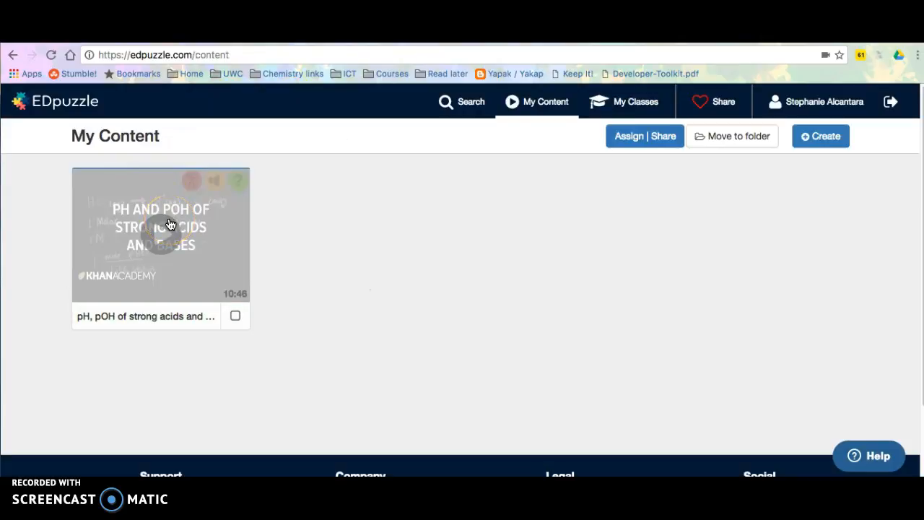
- Preview the finished pH and pOH lesson from My Content, playing it up to the question at 0:05
left_click(540, 103)
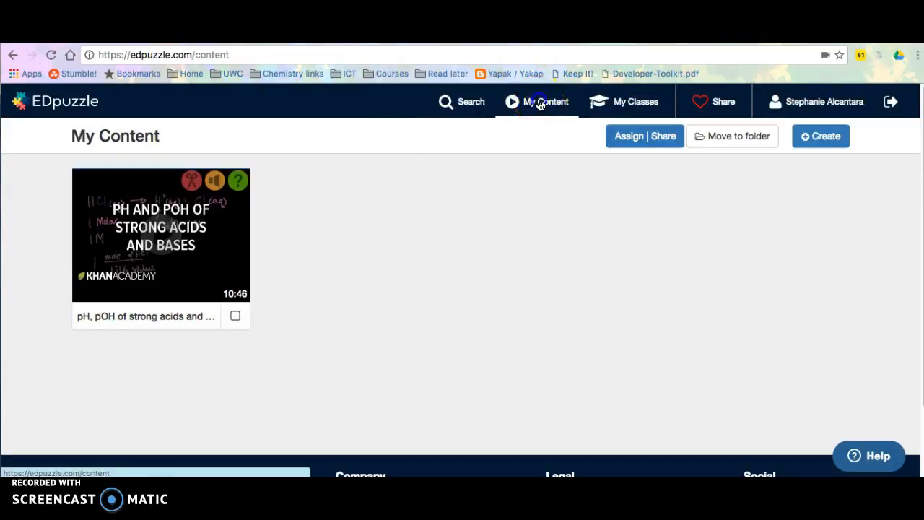
left_click(134, 238)
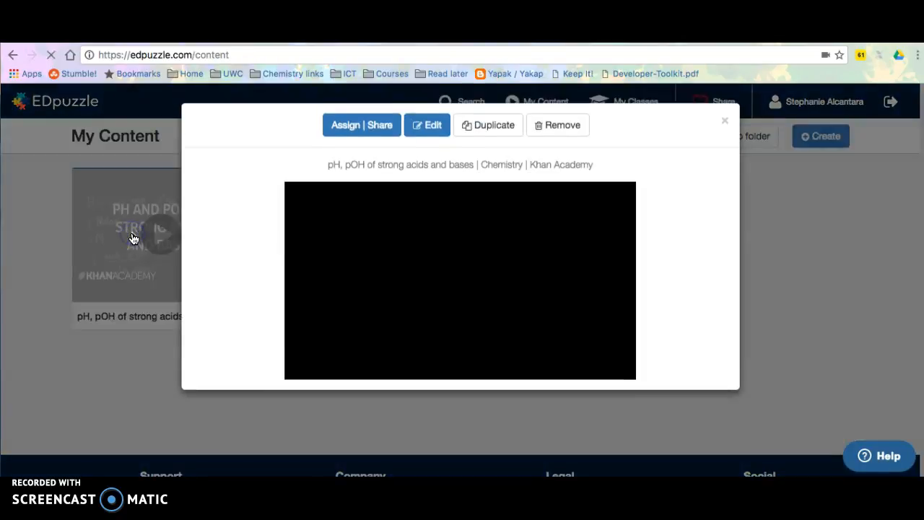
left_click(412, 246)
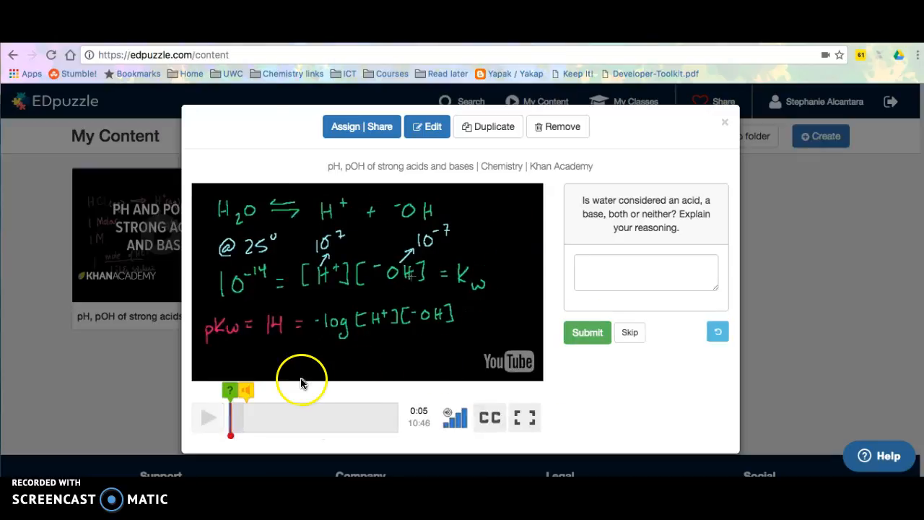
- Answer the water acid-or-base question in the lesson preview with "Response" and submit it
left_click(648, 264)
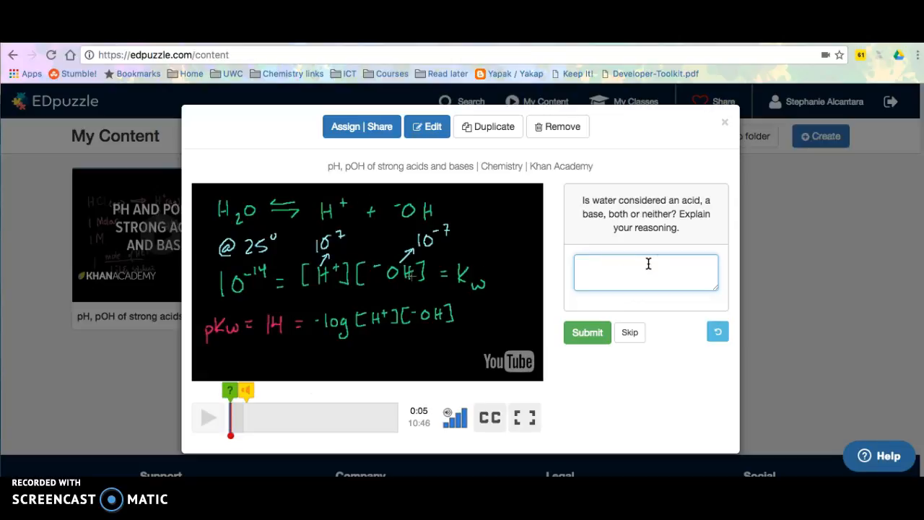
left_click(591, 330)
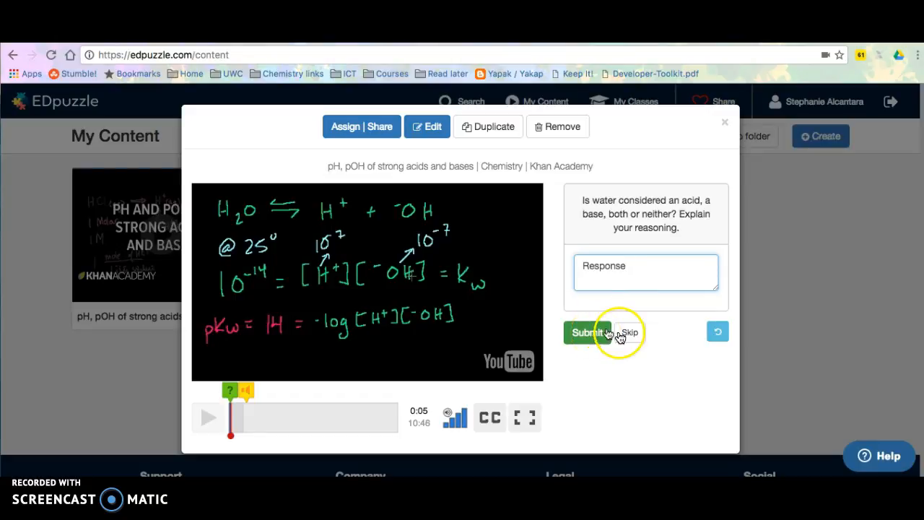
left_click(630, 334)
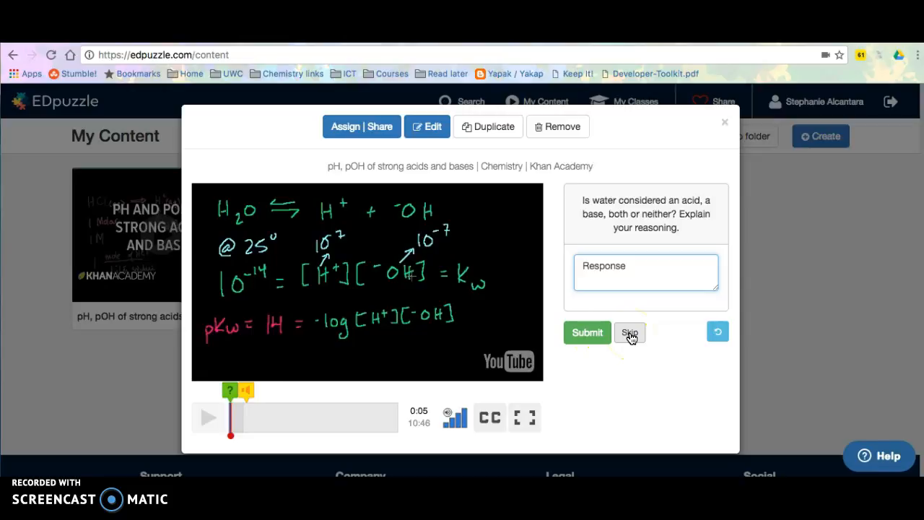
left_click(590, 330)
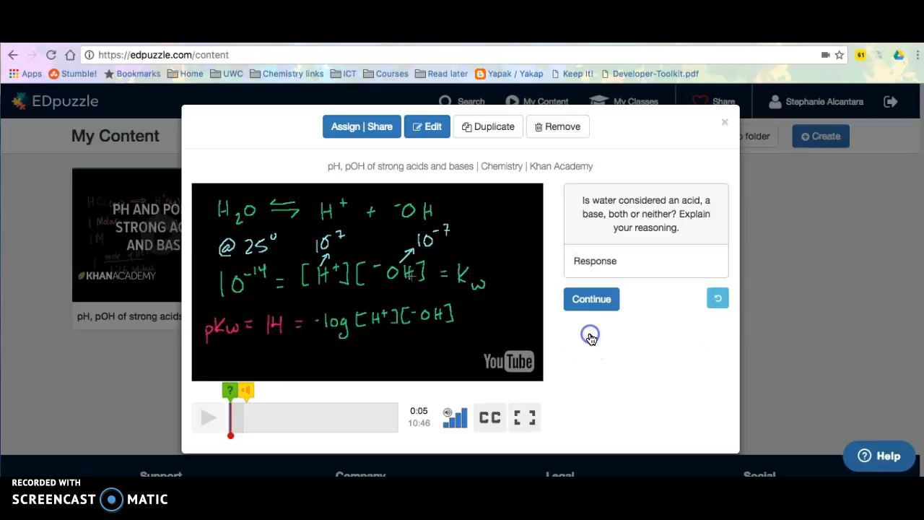
- Continue the lesson preview past the answered question and pause the video at 0:08
left_click(591, 299)
left_click(322, 396)
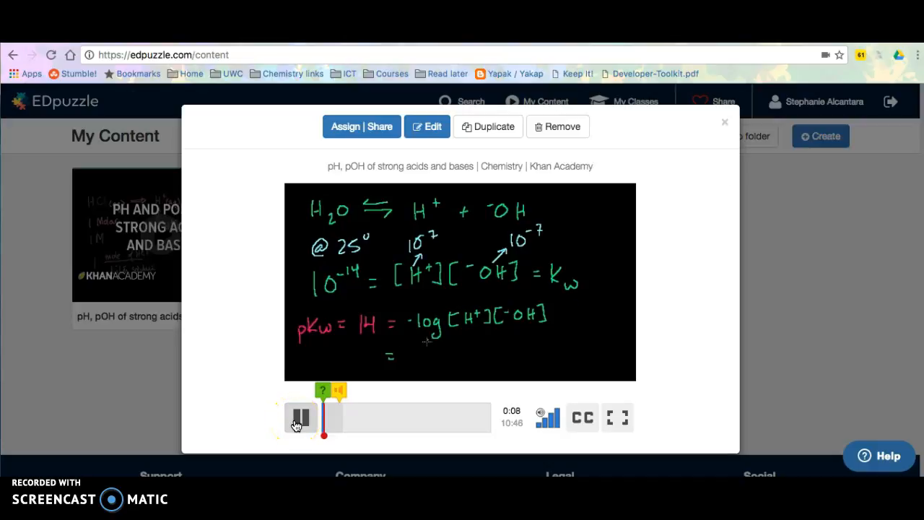
left_click(298, 420)
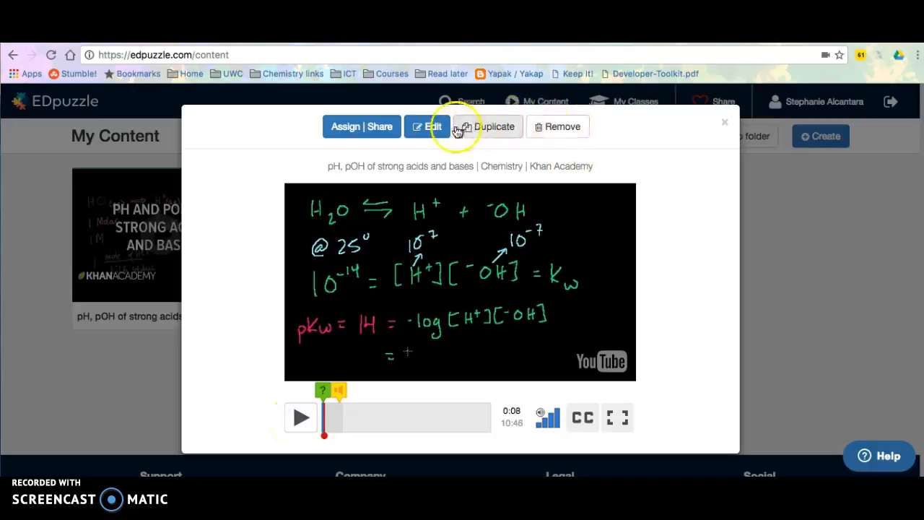
- Reopen the pH and pOH lesson for editing, look it over, and finish it again while postponing the class assignment
left_click(427, 128)
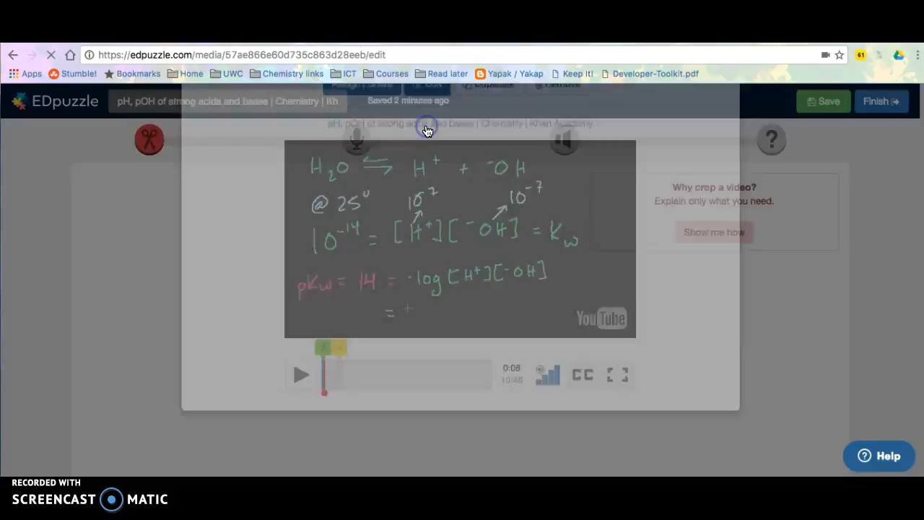
scroll(646, 380, "down", 3)
scroll(645, 380, "up", 3)
left_click(897, 103)
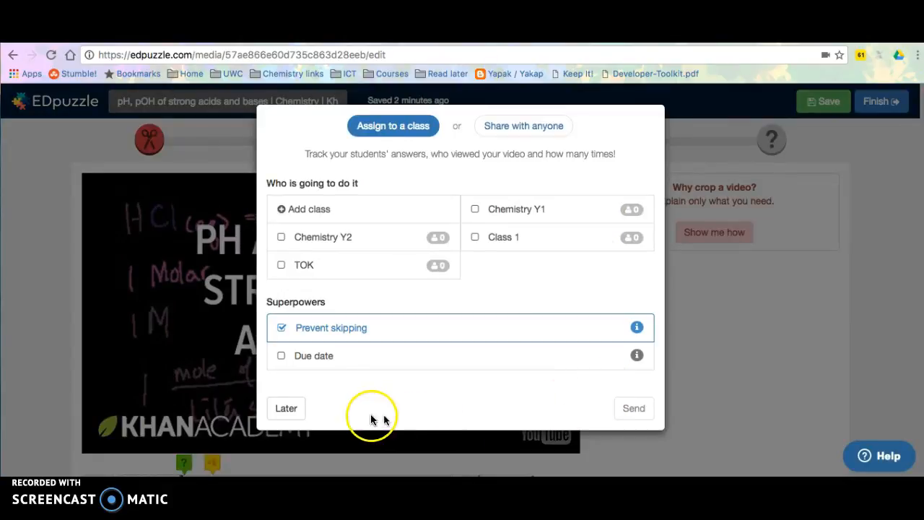
left_click(284, 406)
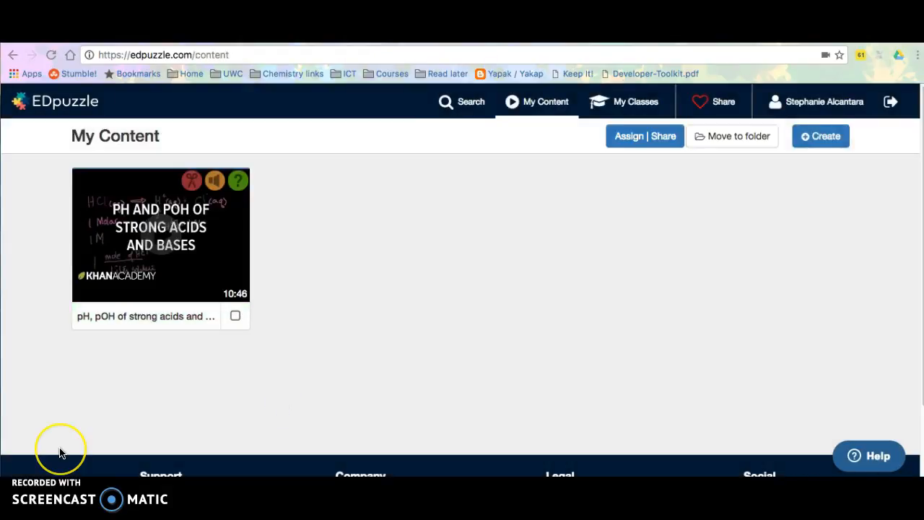